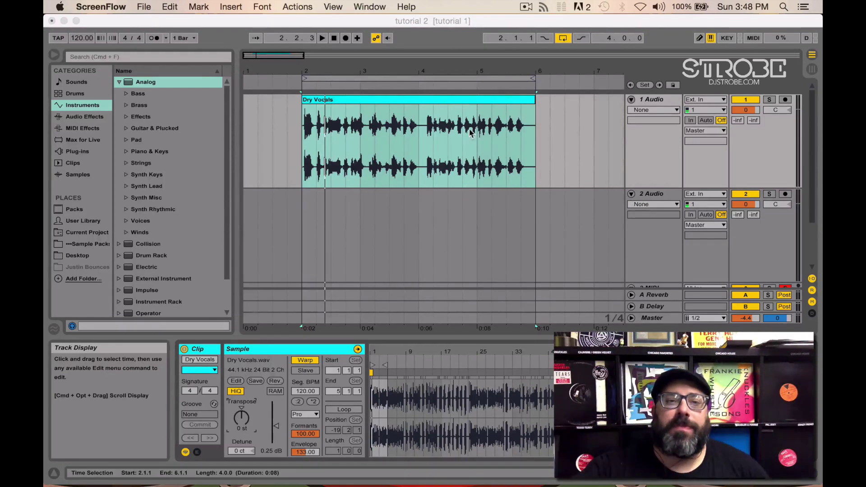
Step: Audition the Dry Vocals clip and switch its warp mode to Complex Pro
{"action": "left_click", "coordinate": [364, 95]}
{"action": "key", "text": "space"}
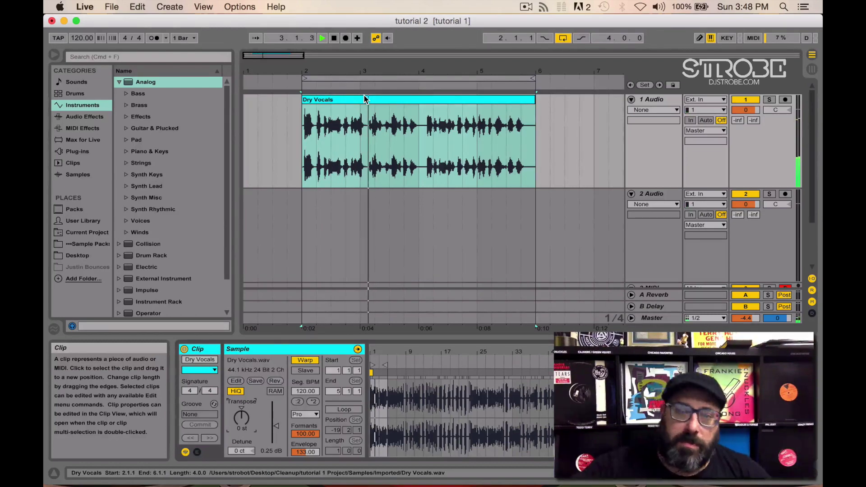
{"action": "key", "text": "space"}
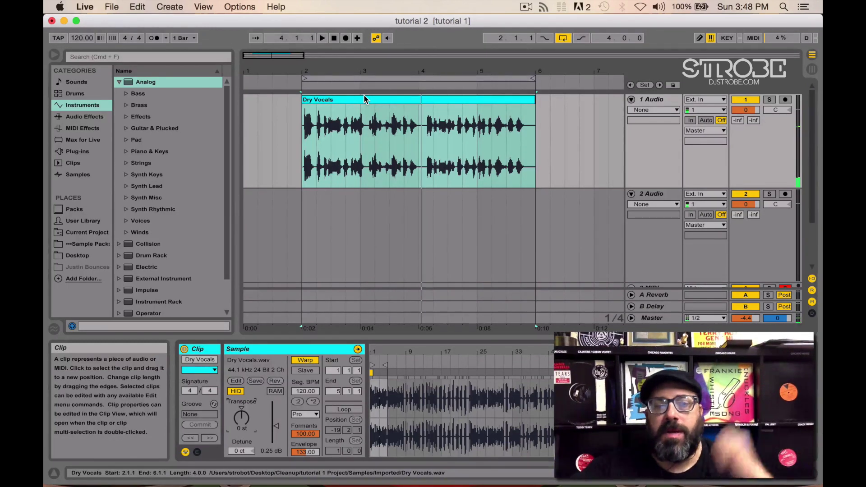
{"action": "left_click", "coordinate": [305, 360]}
{"action": "left_click", "coordinate": [305, 360]}
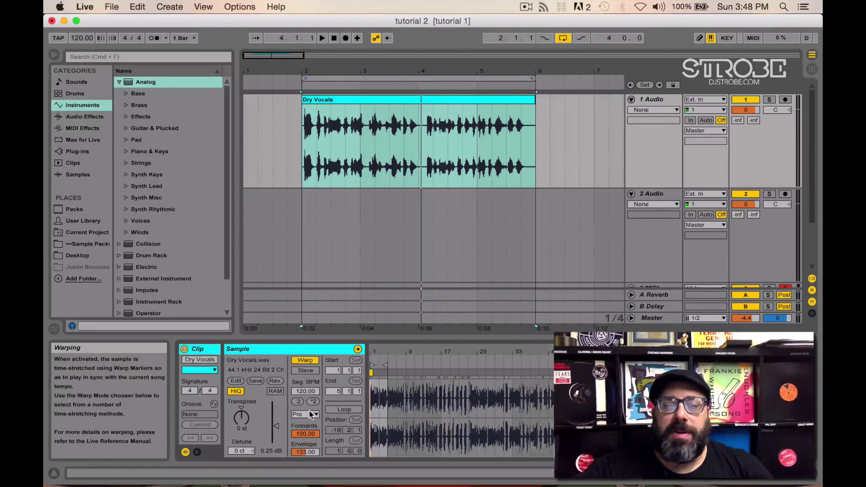
{"action": "left_click", "coordinate": [310, 414]}
{"action": "left_click", "coordinate": [318, 469]}
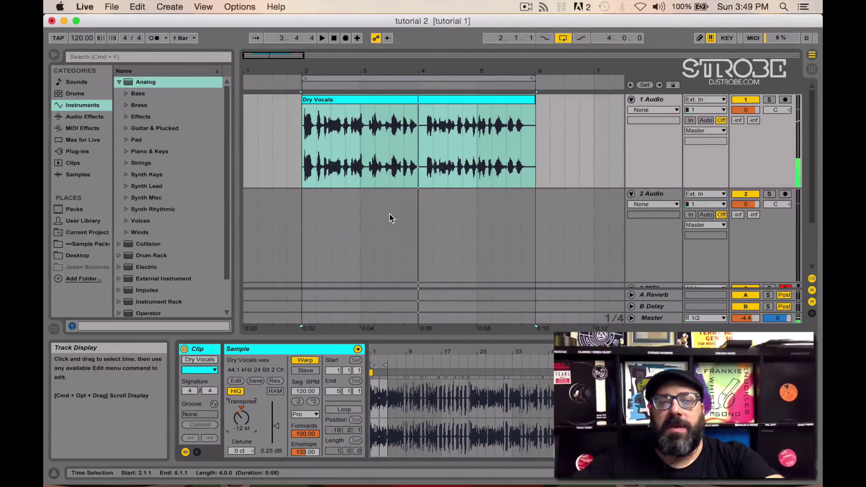
{"action": "left_click", "coordinate": [305, 433]}
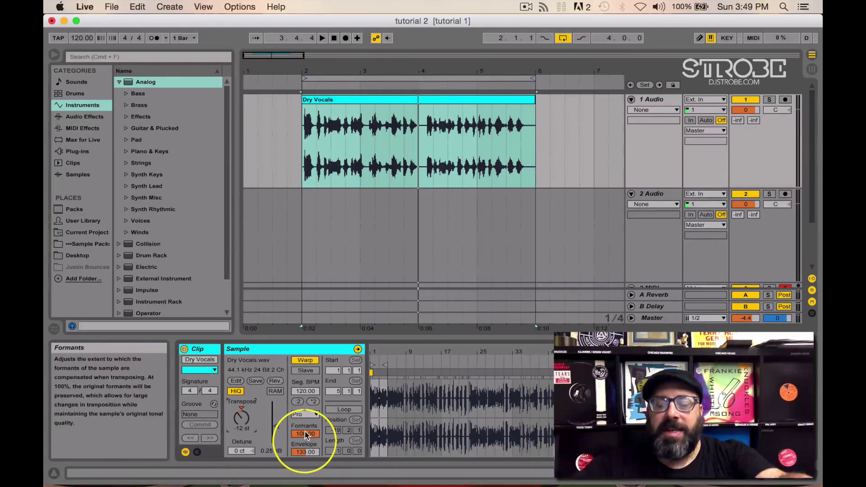
Step: While the vocal plays, set Formants to 49.22 and Envelope to 194.00
{"action": "key", "text": "space"}
{"action": "left_click_drag", "start_coordinate": [305, 433], "coordinate": [305, 443]}
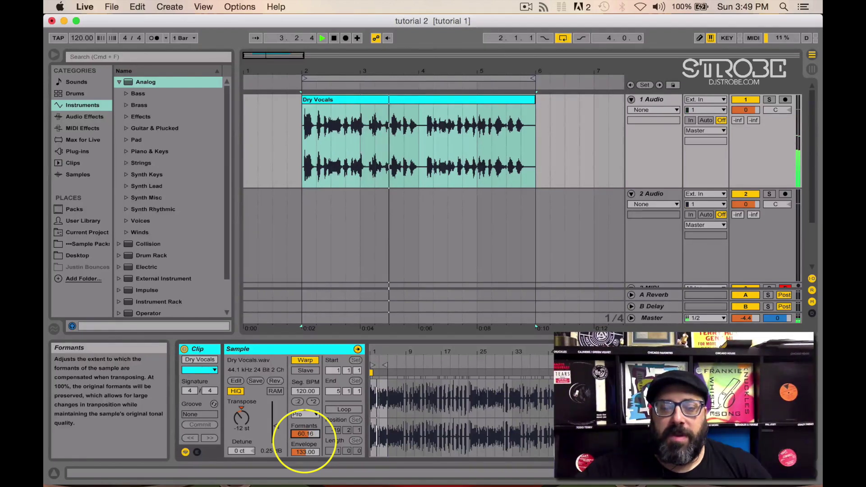
{"action": "left_click_drag", "start_coordinate": [304, 445], "coordinate": [305, 454]}
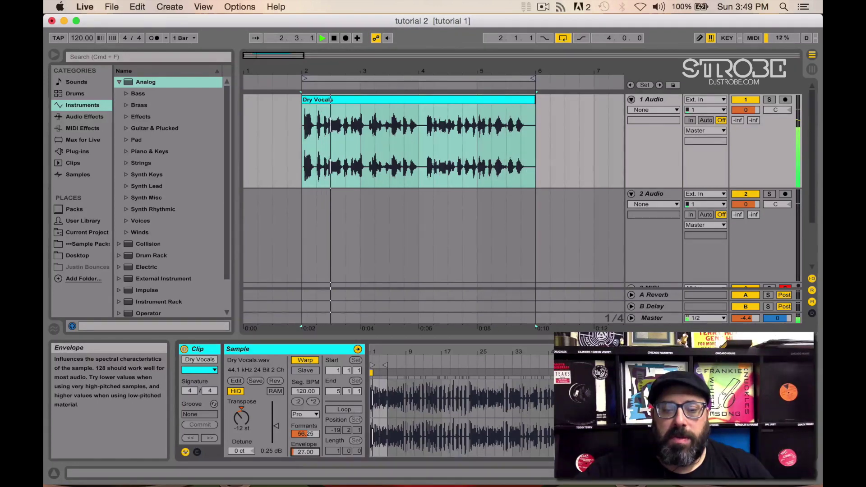
{"action": "mouse_move", "coordinate": [305, 434]}
{"action": "left_mouse_down"}
{"action": "mouse_move", "coordinate": [305, 426]}
{"action": "mouse_move", "coordinate": [305, 436]}
{"action": "left_mouse_up"}
{"action": "left_click", "coordinate": [299, 452]}
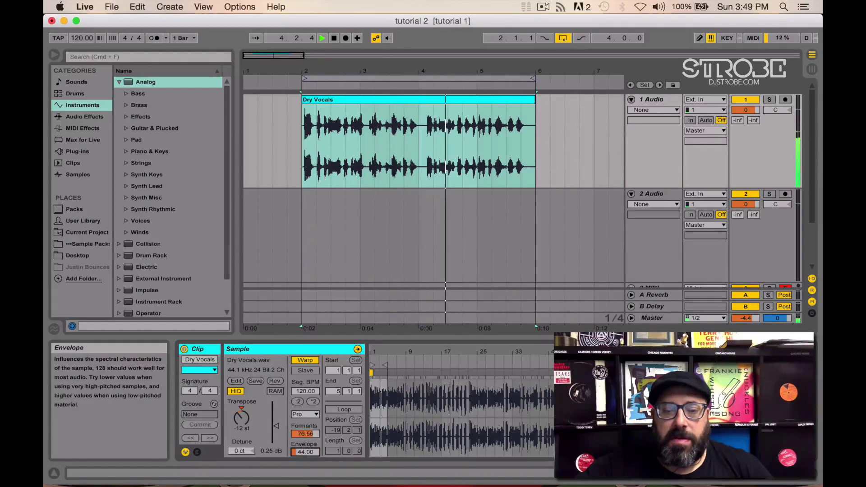
{"action": "left_click_drag", "start_coordinate": [298, 452], "coordinate": [310, 435]}
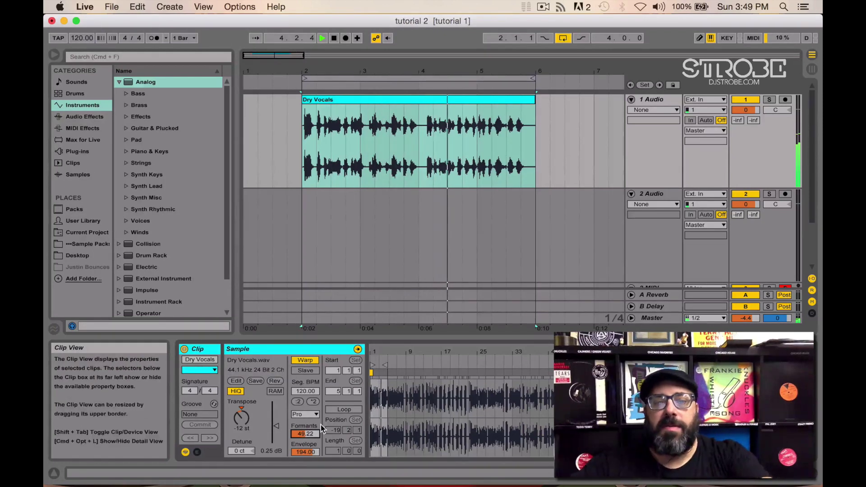
{"action": "key", "text": "space"}
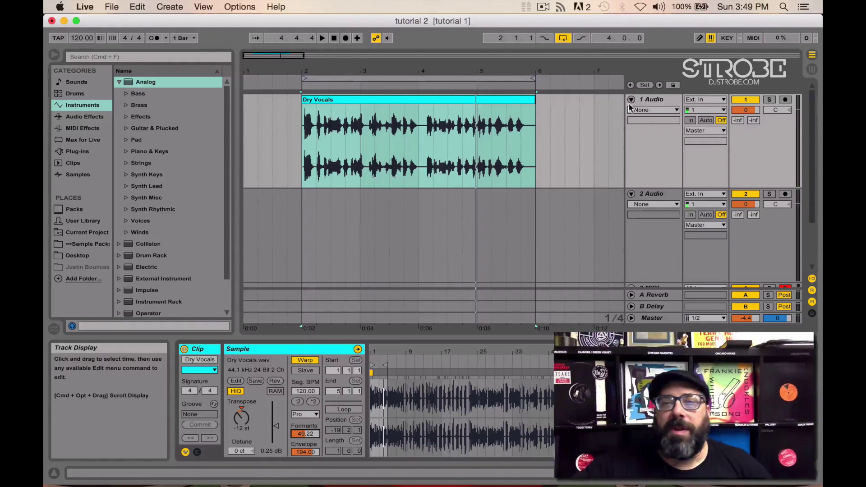
Step: Duplicate the vocal track and return the copy's Transpose to 0 st
{"action": "right_click", "coordinate": [648, 102]}
{"action": "left_click", "coordinate": [663, 121]}
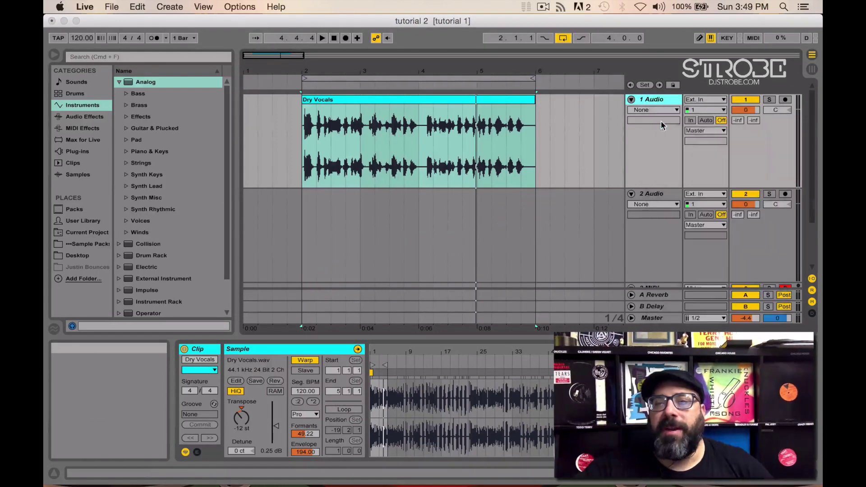
{"action": "left_click", "coordinate": [506, 199]}
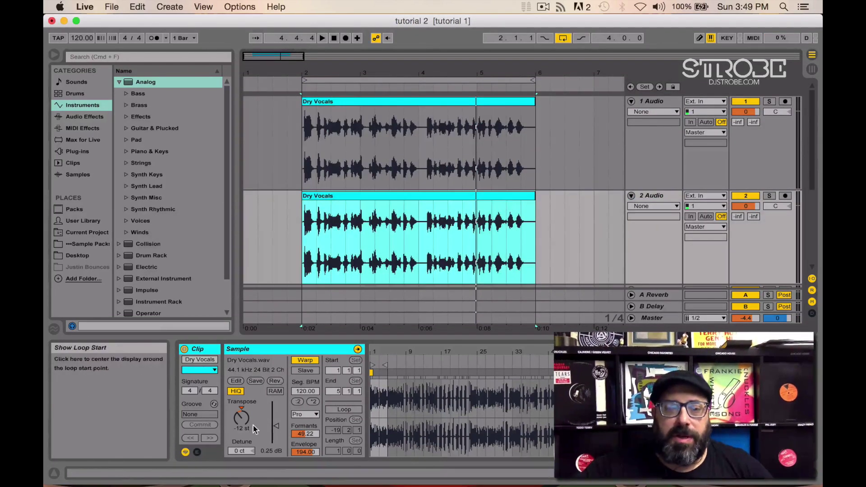
{"action": "left_click_drag", "start_coordinate": [241, 422], "coordinate": [241, 408]}
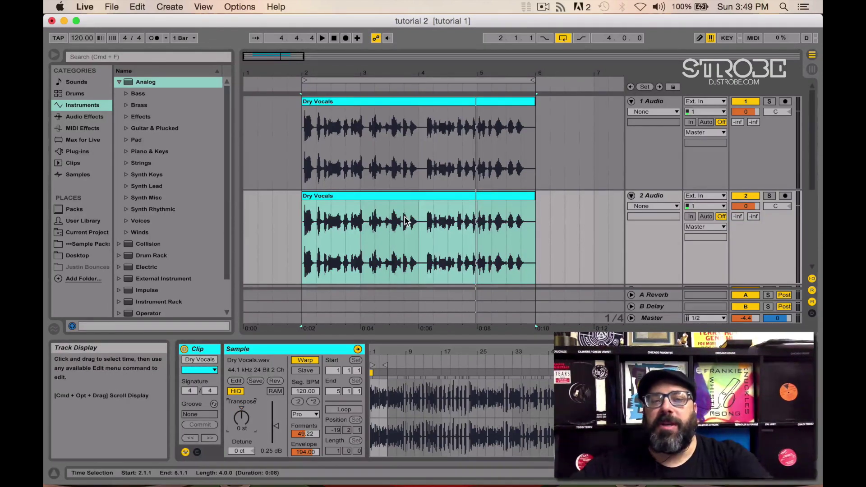
Step: Play both vocal layers and lower the octave-down clip's gain to -6.07 dB
{"action": "key", "text": "space"}
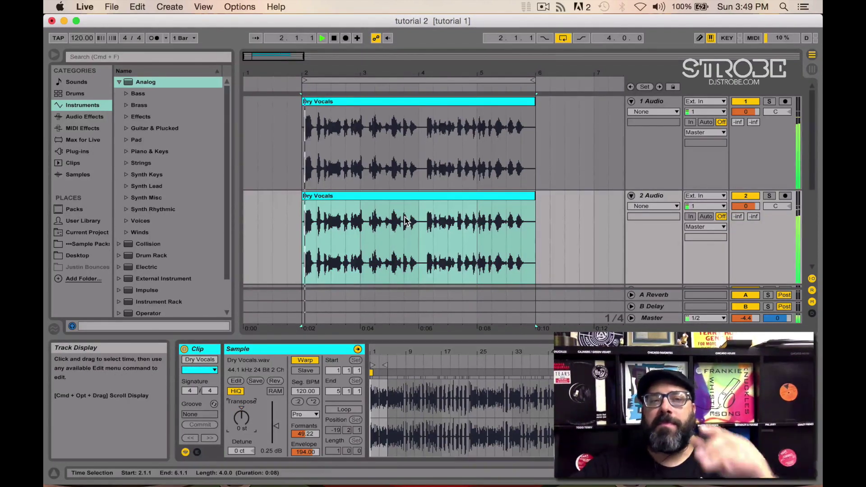
{"action": "left_click", "coordinate": [512, 195]}
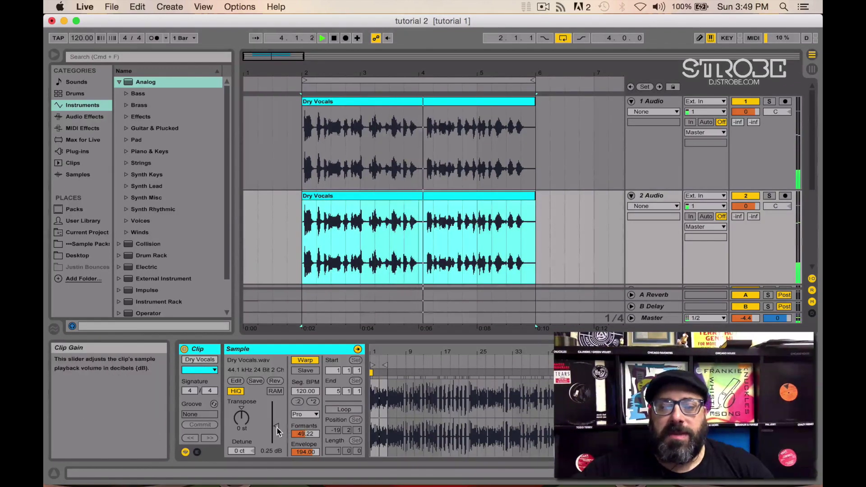
{"action": "left_click_drag", "start_coordinate": [277, 431], "coordinate": [277, 432]}
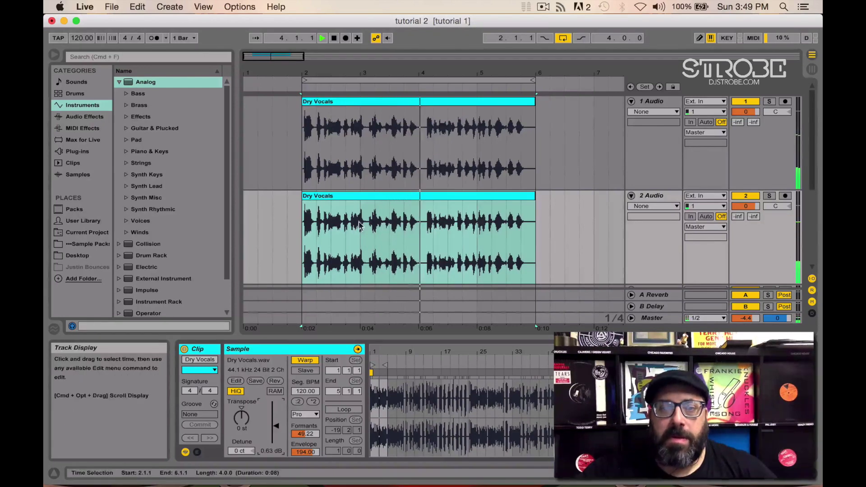
{"action": "left_click", "coordinate": [373, 100]}
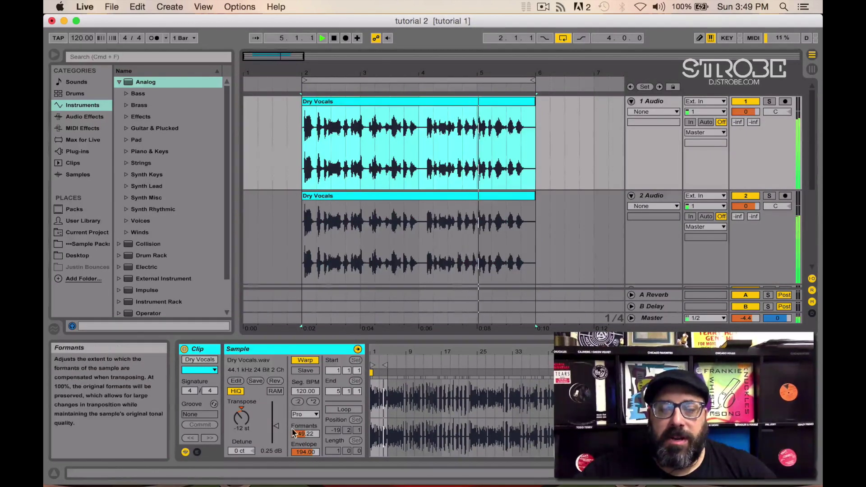
{"action": "left_click_drag", "start_coordinate": [277, 426], "coordinate": [277, 432]}
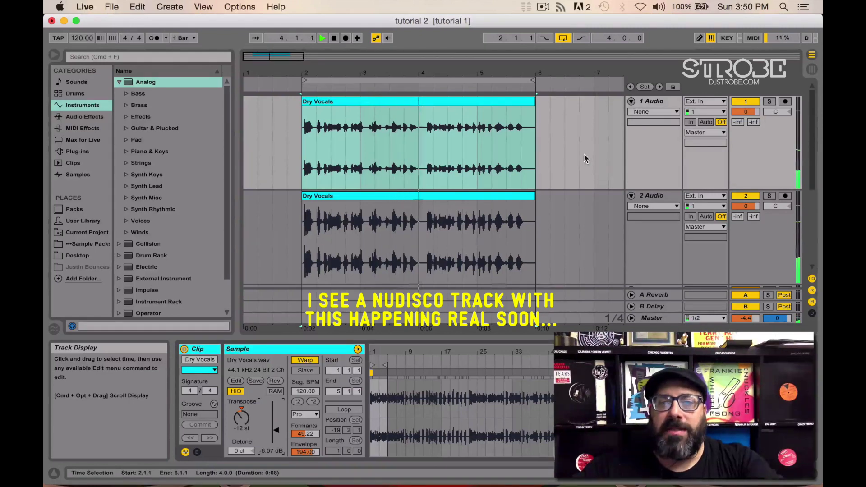
{"action": "key", "text": "space"}
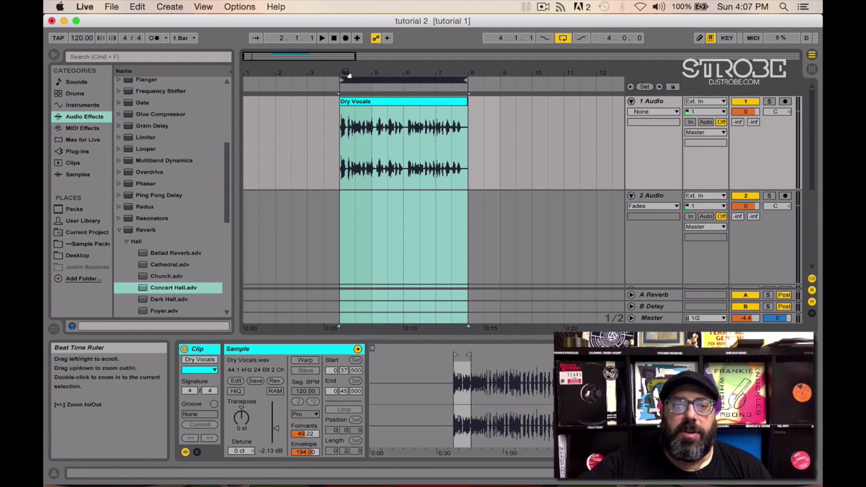
Step: Split the Dry Vocals clip at 4.2 and copy the 4.1.1–4.2.1 slice onto track 2
{"action": "left_click_drag", "start_coordinate": [347, 76], "coordinate": [347, 158]}
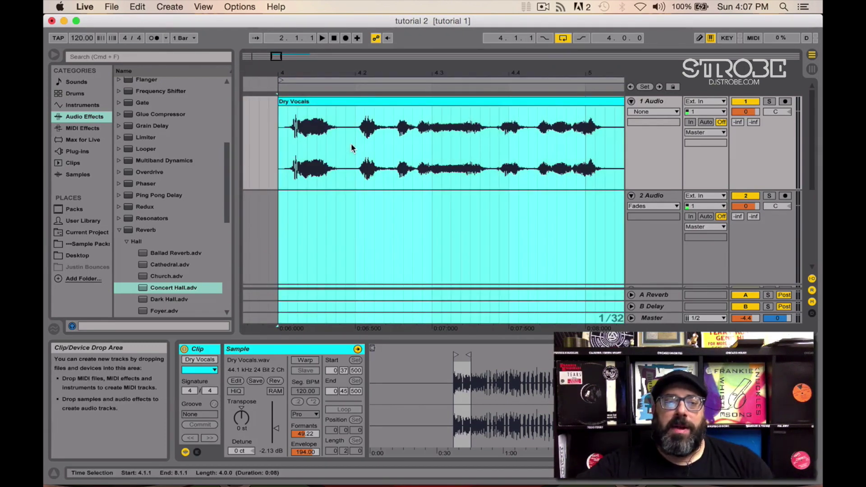
{"action": "left_click", "coordinate": [351, 142]}
{"action": "key", "text": "super+e"}
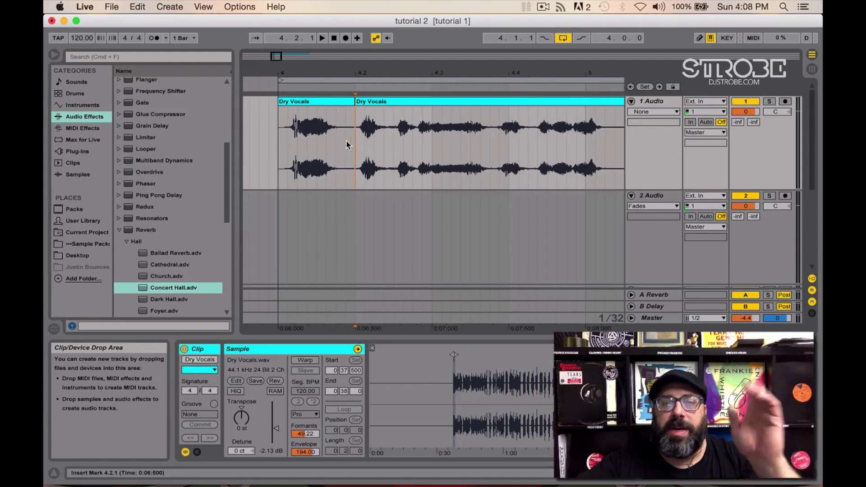
{"action": "left_click", "coordinate": [322, 100]}
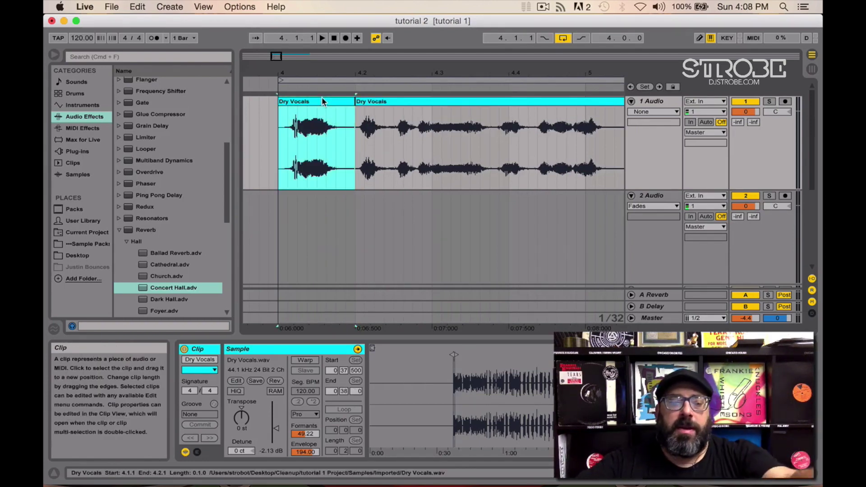
{"action": "left_click_drag", "start_coordinate": [322, 101], "coordinate": [332, 198]}
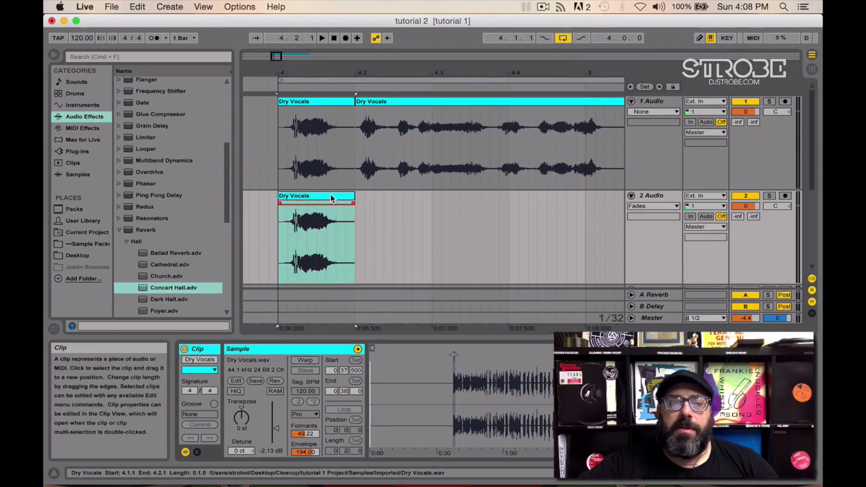
Step: Add a Concert Hall reverb to track 2 with Decay Time 21.2 s and Size 108.09
{"action": "left_click", "coordinate": [92, 116]}
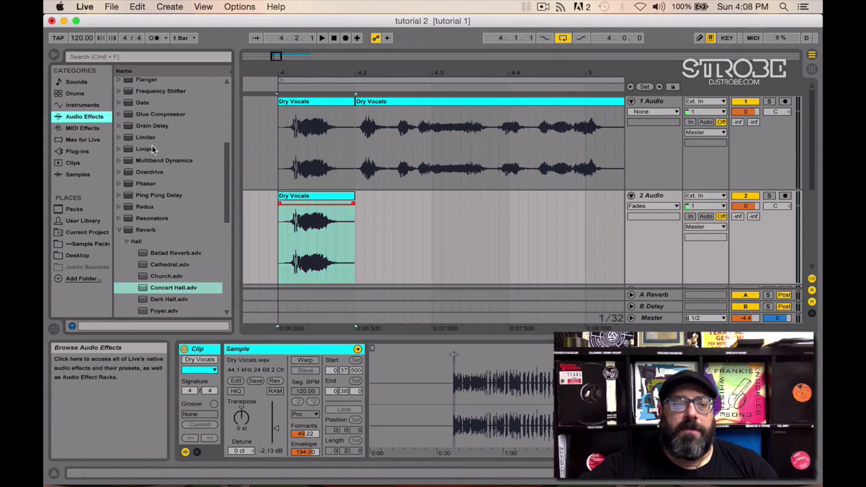
{"action": "left_click", "coordinate": [165, 290]}
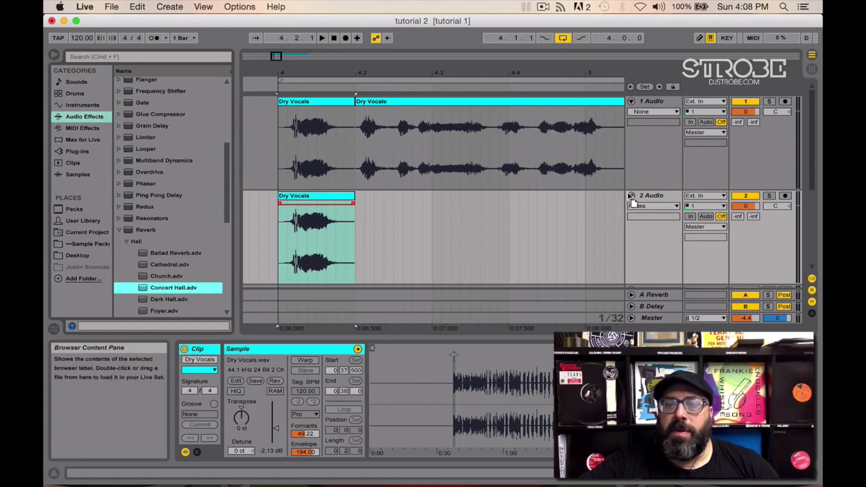
{"action": "left_click", "coordinate": [639, 195]}
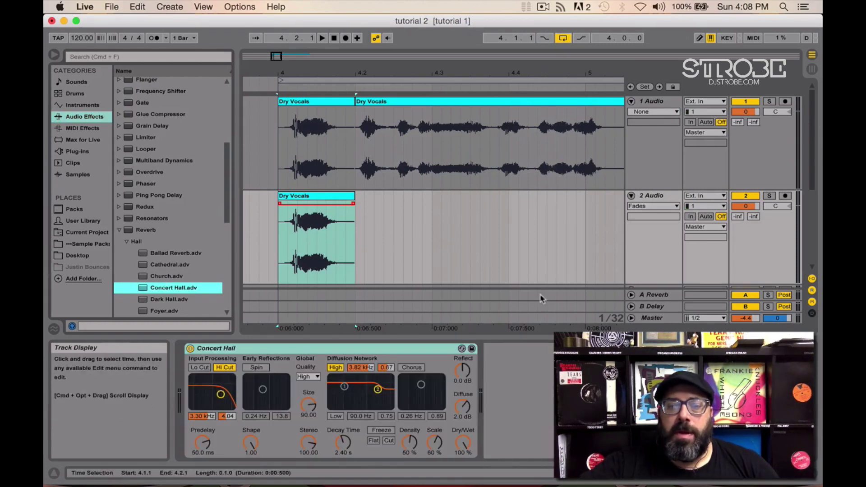
{"action": "left_click", "coordinate": [463, 444]}
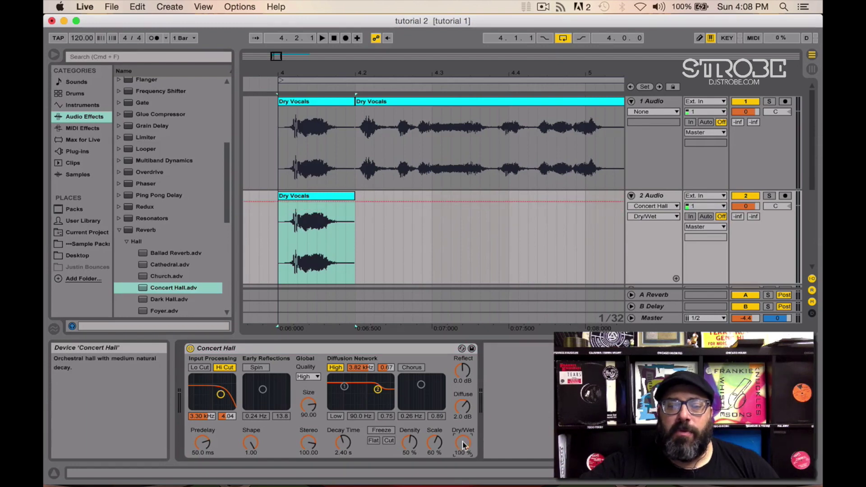
{"action": "left_click_drag", "start_coordinate": [343, 443], "coordinate": [342, 435]}
{"action": "left_click_drag", "start_coordinate": [309, 404], "coordinate": [308, 394]}
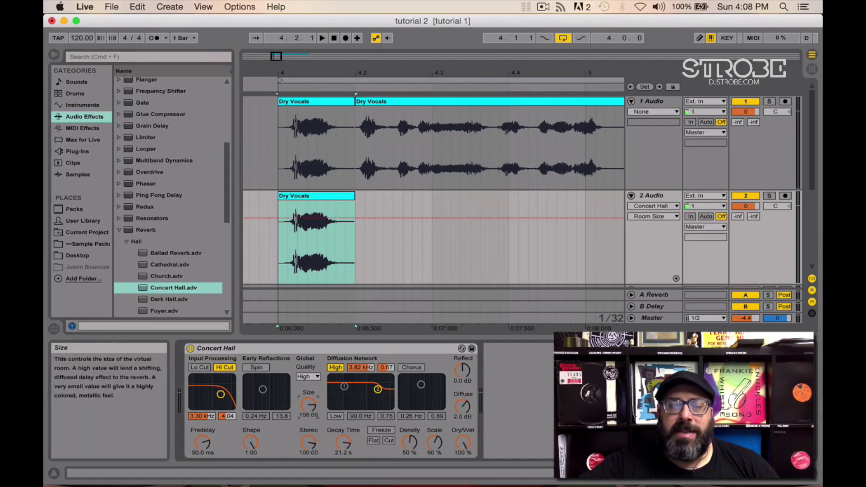
Step: Solo track 2 and play it back to hear the reverb
{"action": "left_click", "coordinate": [770, 195]}
{"action": "key", "text": "space"}
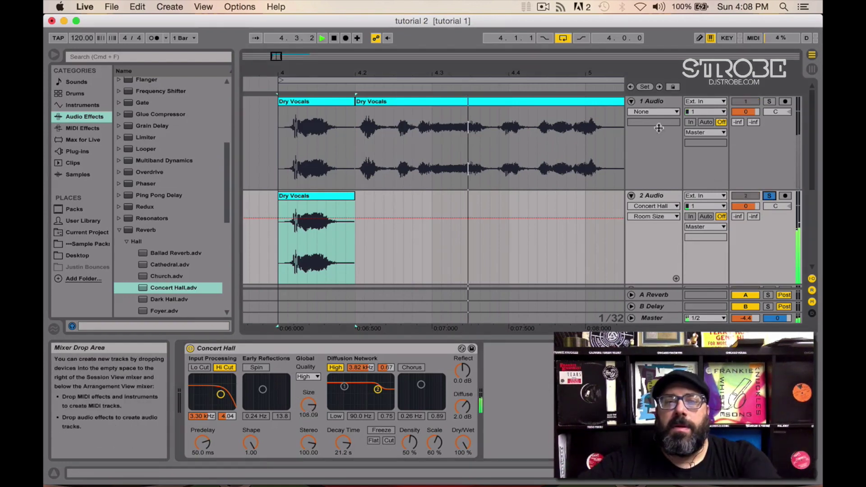
{"action": "left_click_drag", "start_coordinate": [528, 73], "coordinate": [528, 50]}
Step: Freeze and flatten the reverb track into a plain audio clip
{"action": "left_click", "coordinate": [665, 198]}
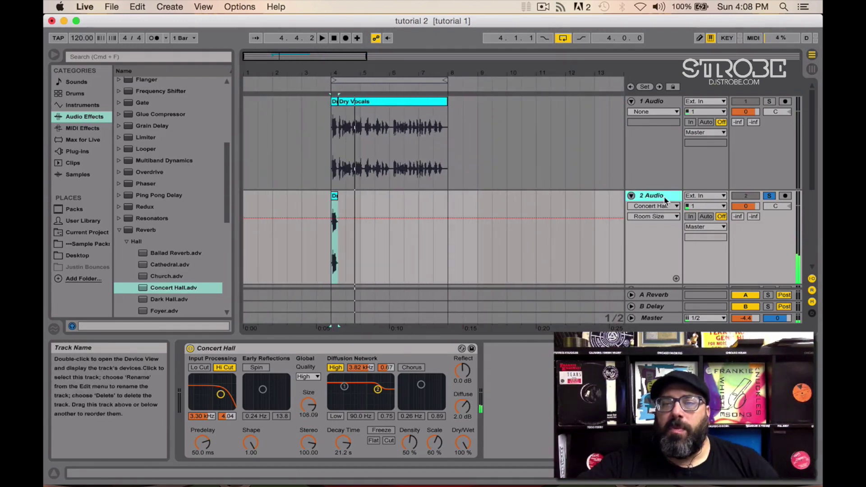
{"action": "right_click", "coordinate": [666, 201]}
{"action": "left_click", "coordinate": [681, 270]}
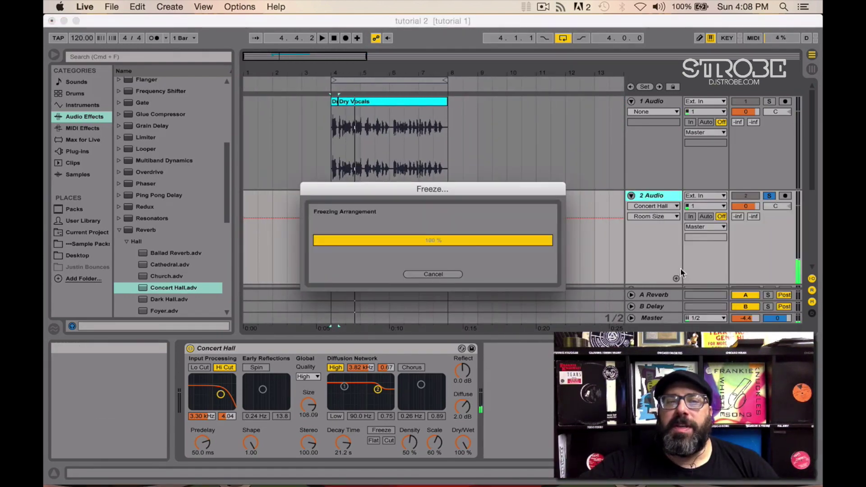
{"action": "right_click", "coordinate": [648, 197]}
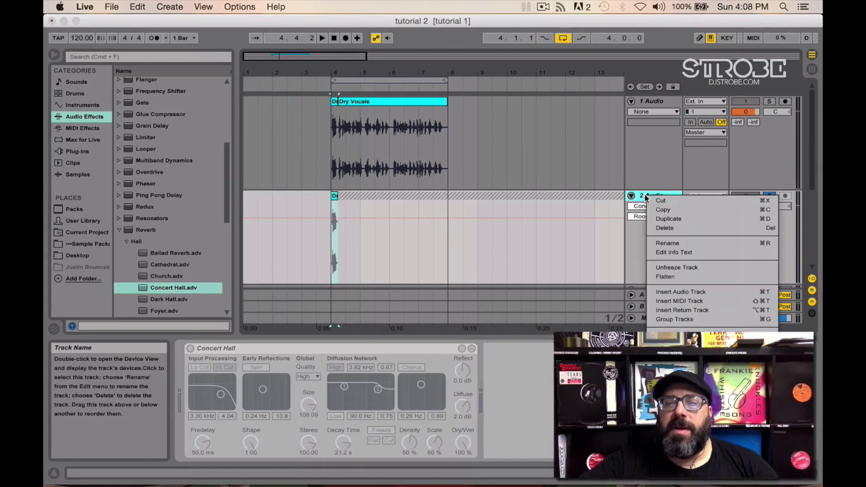
{"action": "left_click", "coordinate": [665, 275]}
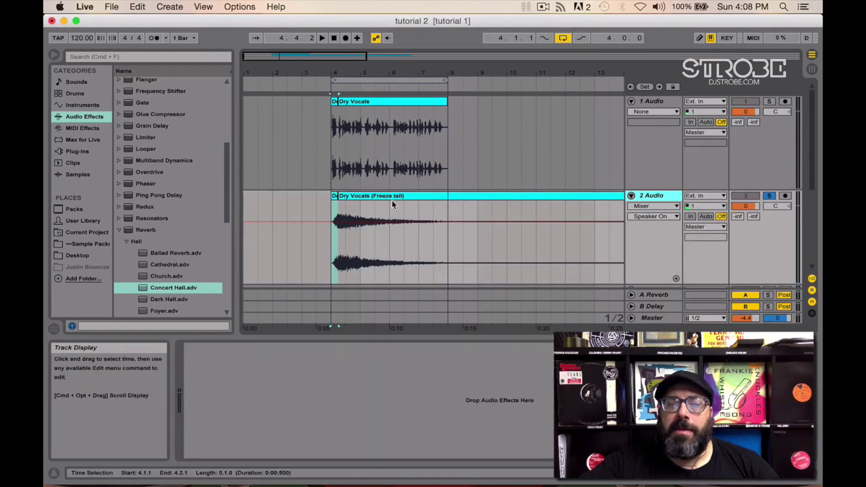
Step: Reverse the Freeze tail clip, split it, and copy a piece to the song start
{"action": "left_click", "coordinate": [340, 197]}
{"action": "double_click", "coordinate": [357, 197]}
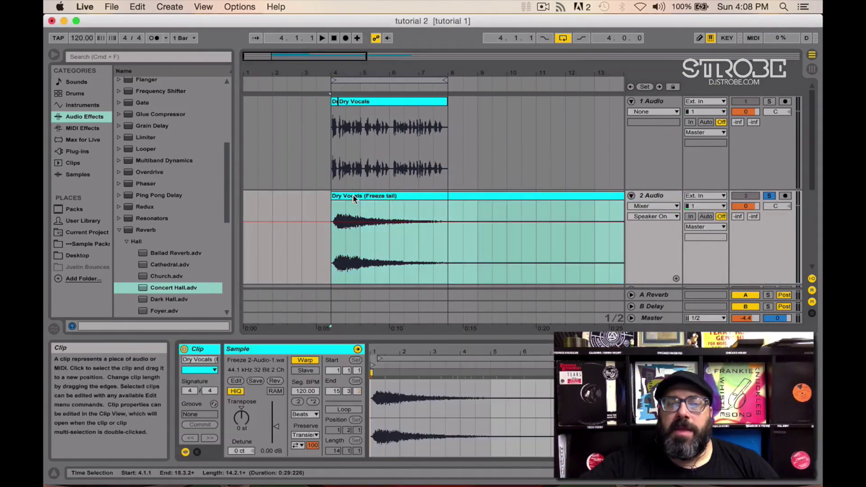
{"action": "left_click", "coordinate": [275, 382]}
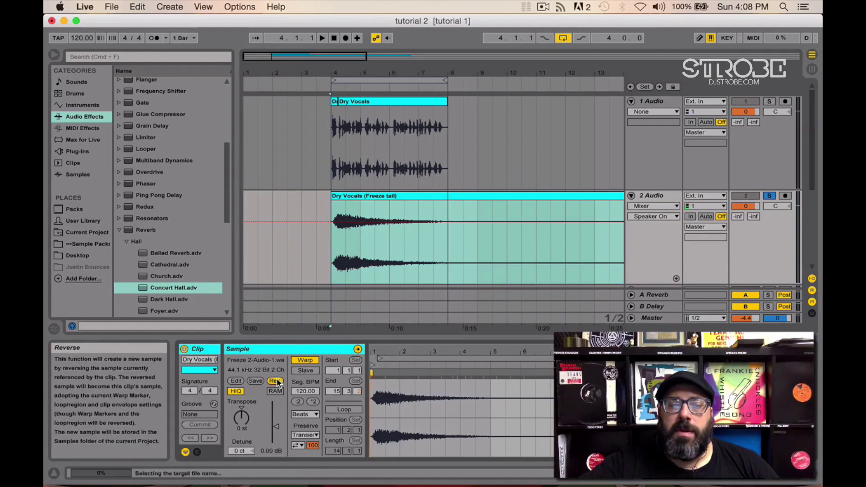
{"action": "left_click_drag", "start_coordinate": [472, 60], "coordinate": [469, 52]}
{"action": "left_click", "coordinate": [379, 215]}
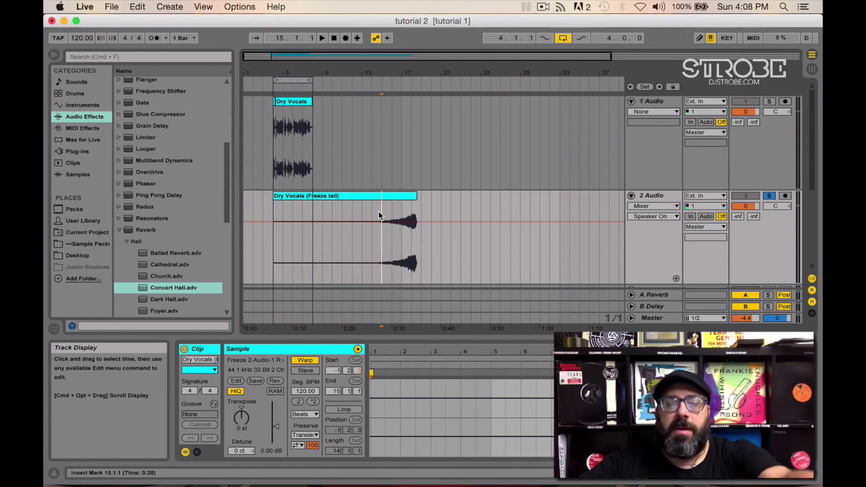
{"action": "key", "text": "super+e"}
{"action": "left_click_drag", "start_coordinate": [388, 201], "coordinate": [252, 201]}
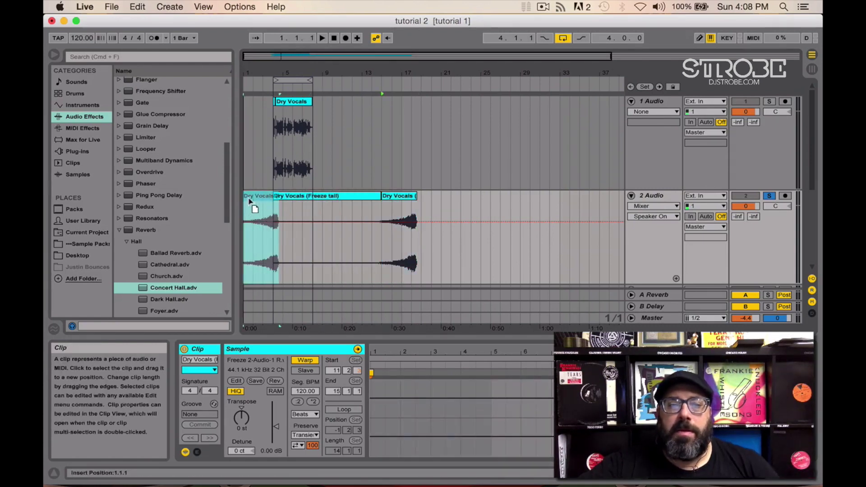
Step: Trim the short leading piece and move the reversed tail earlier so it swells into the vocal
{"action": "left_click_drag", "start_coordinate": [288, 72], "coordinate": [289, 126]}
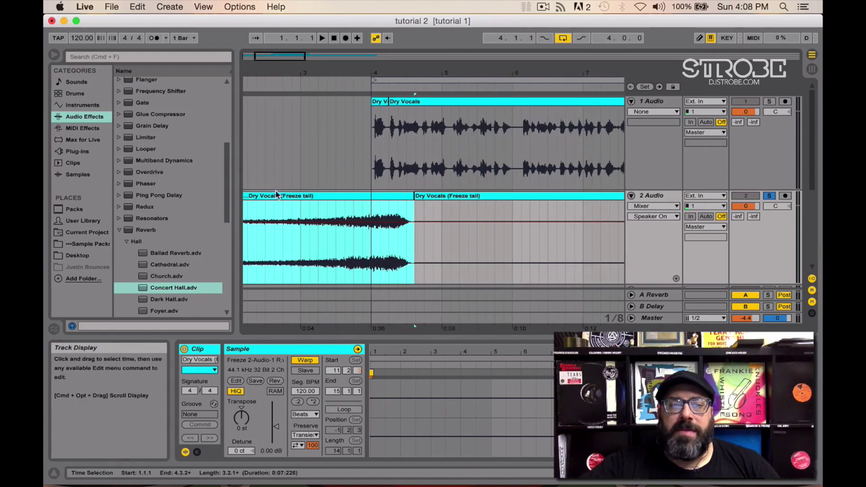
{"action": "left_click", "coordinate": [265, 207]}
{"action": "key", "text": "super+e"}
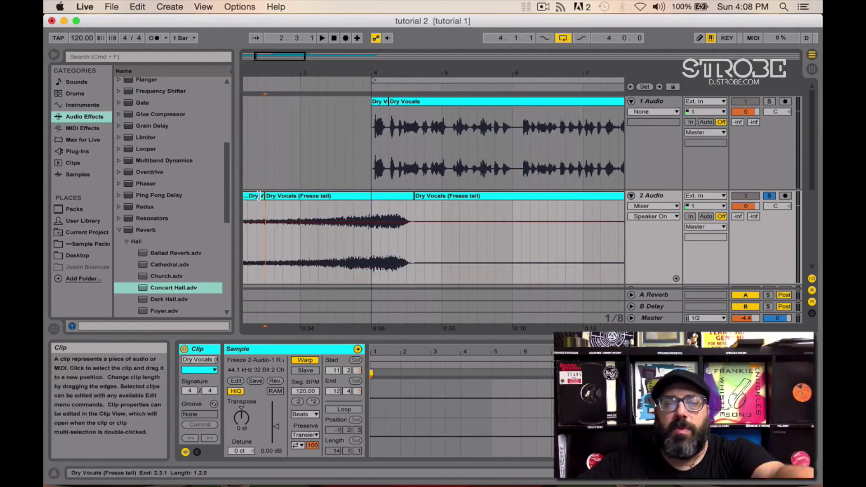
{"action": "left_click", "coordinate": [259, 196]}
{"action": "key", "text": "Delete"}
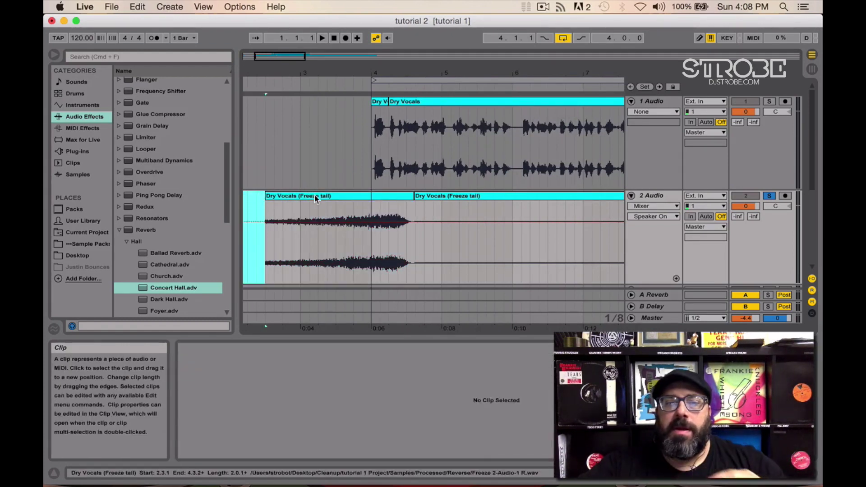
{"action": "left_click_drag", "start_coordinate": [315, 198], "coordinate": [287, 196]}
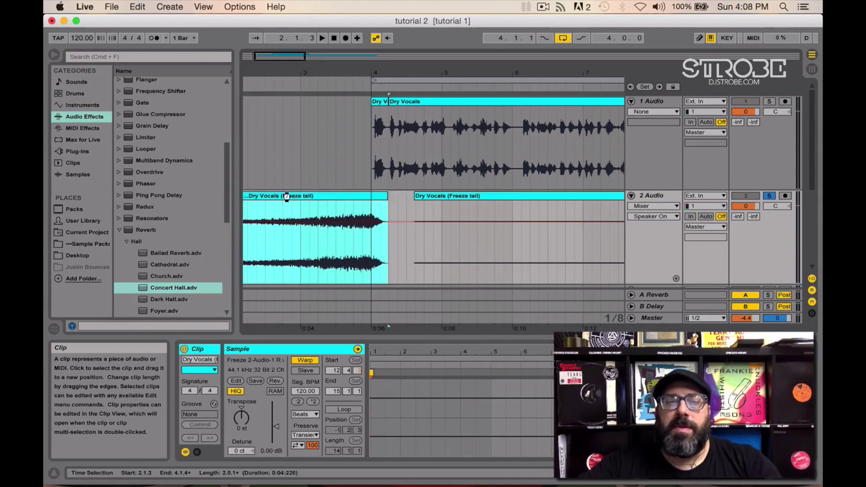
{"action": "key", "text": "space"}
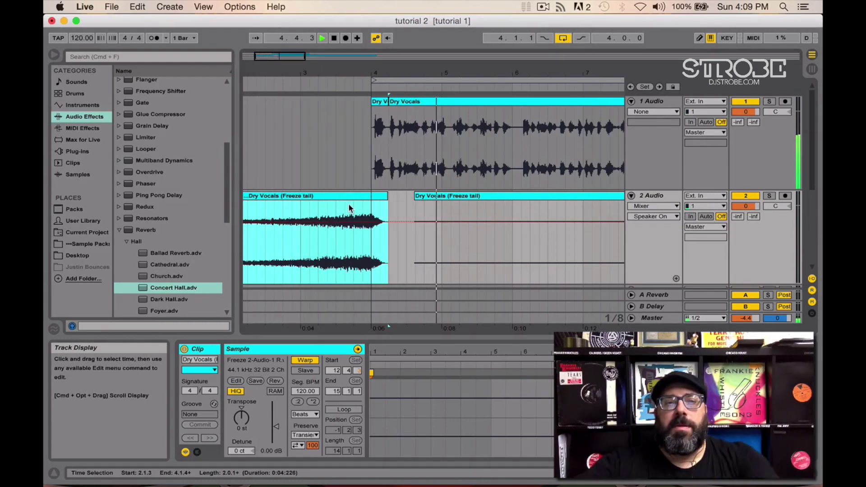
{"action": "left_click", "coordinate": [299, 205]}
Step: Split the reversed tail at bar 3 and draw a long fade-in on the later piece
{"action": "key", "text": "space"}
{"action": "key", "text": "super+e"}
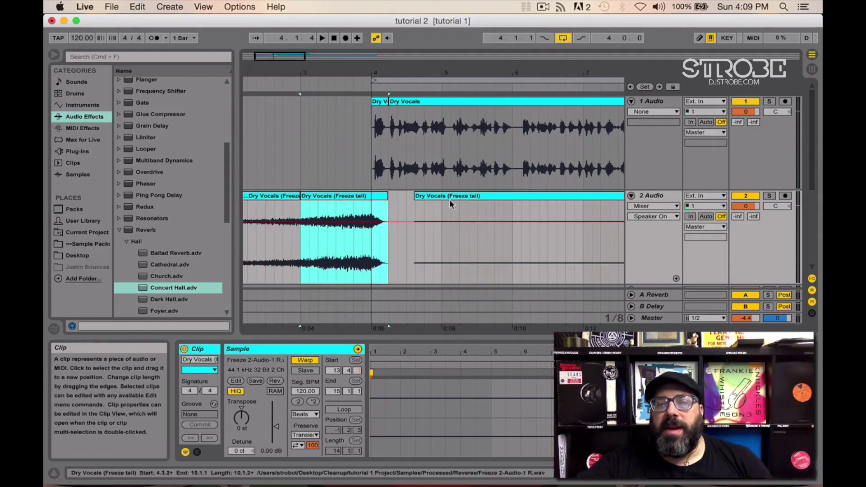
{"action": "left_click", "coordinate": [653, 206]}
{"action": "left_click", "coordinate": [651, 222]}
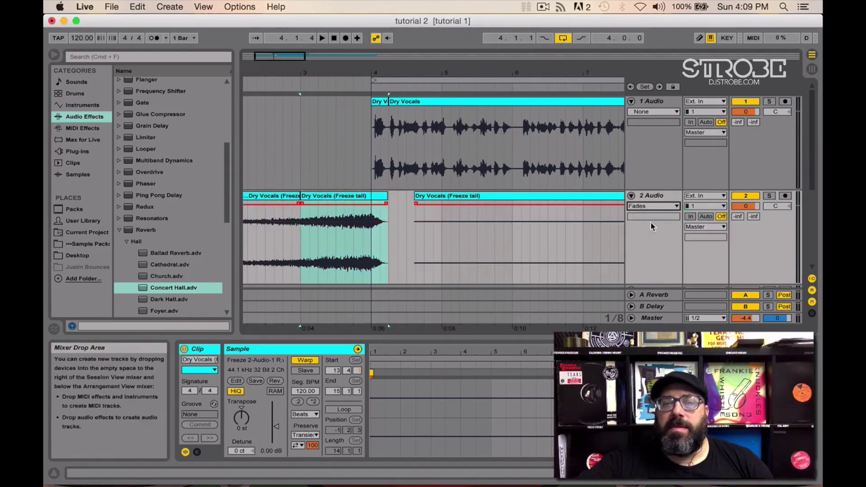
{"action": "left_click_drag", "start_coordinate": [301, 204], "coordinate": [328, 204]}
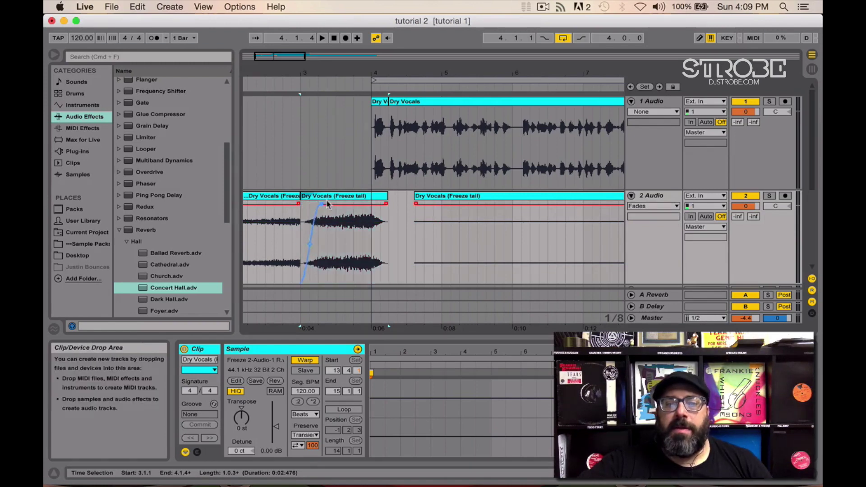
{"action": "left_click", "coordinate": [339, 197]}
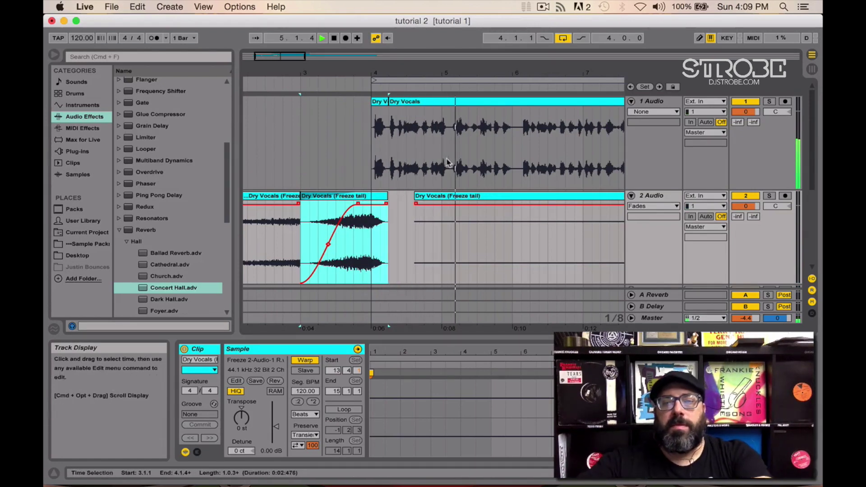
{"action": "key", "text": "space"}
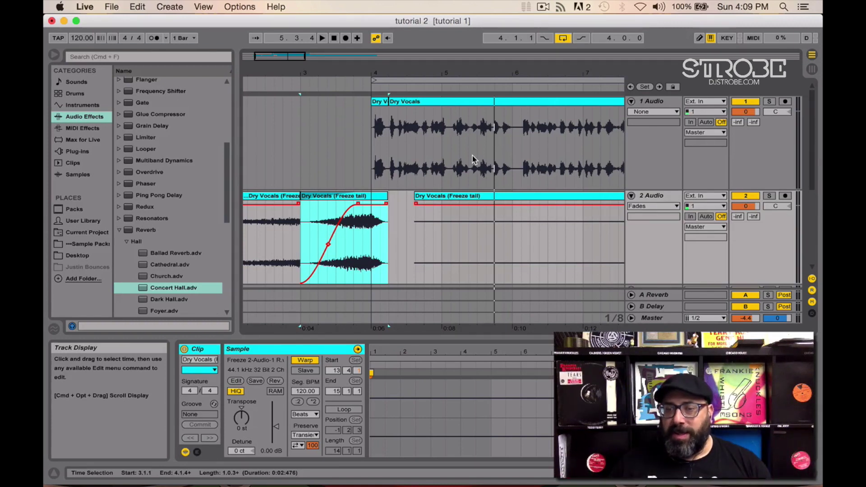
{"action": "left_click_drag", "start_coordinate": [378, 86], "coordinate": [378, 75]}
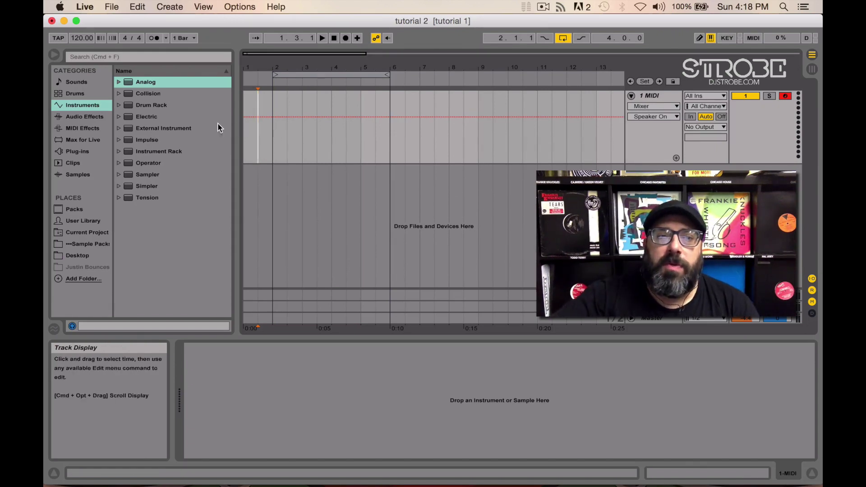
Step: Drag the Analog instrument from the browser onto the empty MIDI track
{"action": "left_click_drag", "start_coordinate": [153, 81], "coordinate": [306, 105]}
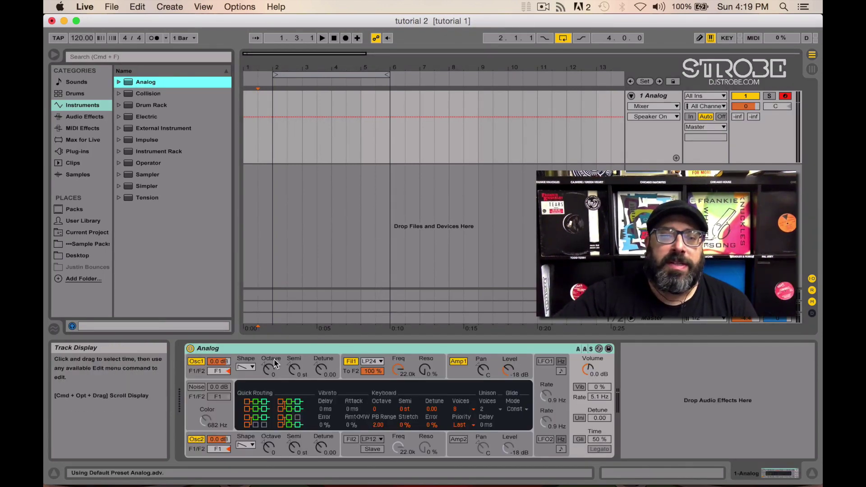
Step: Swap Analog's Osc1 for Noise and insert an empty MIDI clip over bars 2–6
{"action": "left_click", "coordinate": [197, 362]}
{"action": "left_click", "coordinate": [197, 388]}
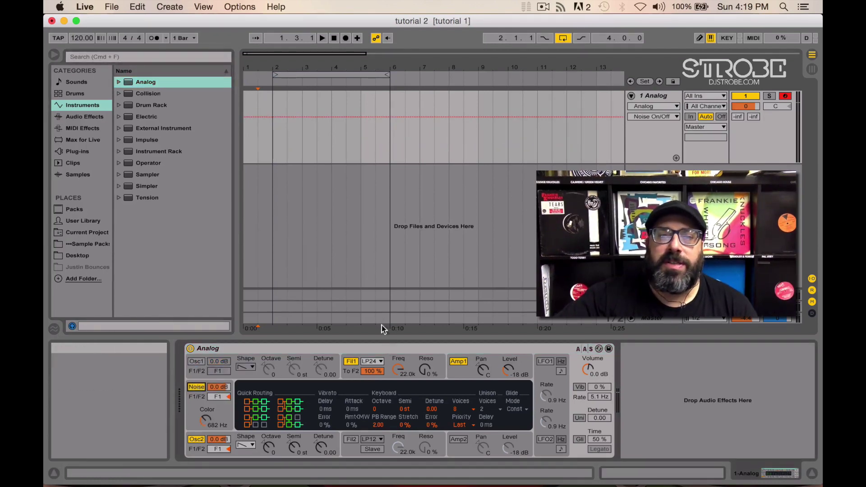
{"action": "left_click", "coordinate": [329, 73]}
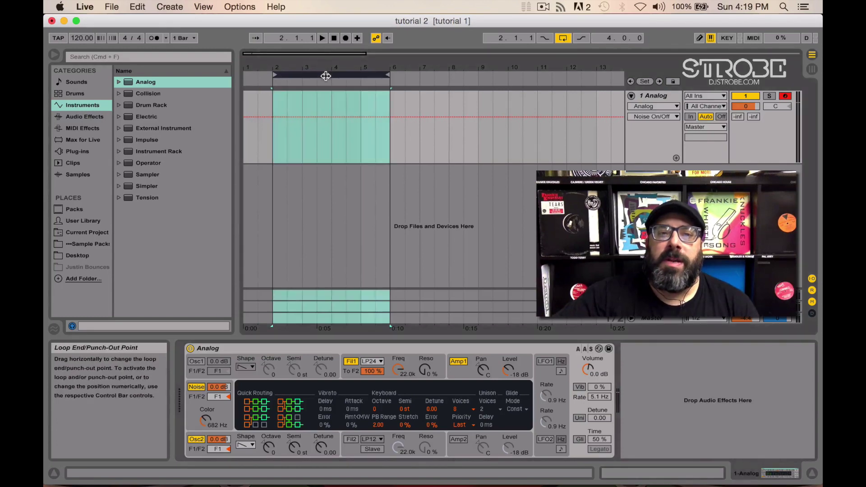
{"action": "right_click", "coordinate": [321, 93]}
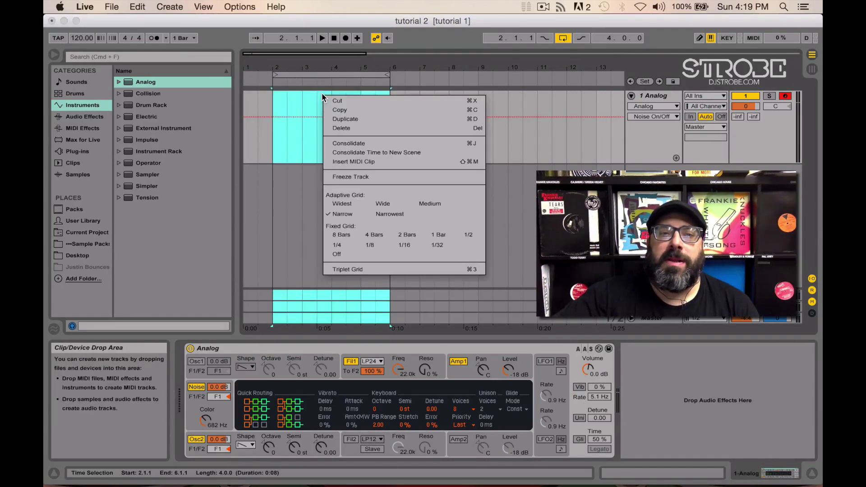
{"action": "left_click", "coordinate": [344, 161]}
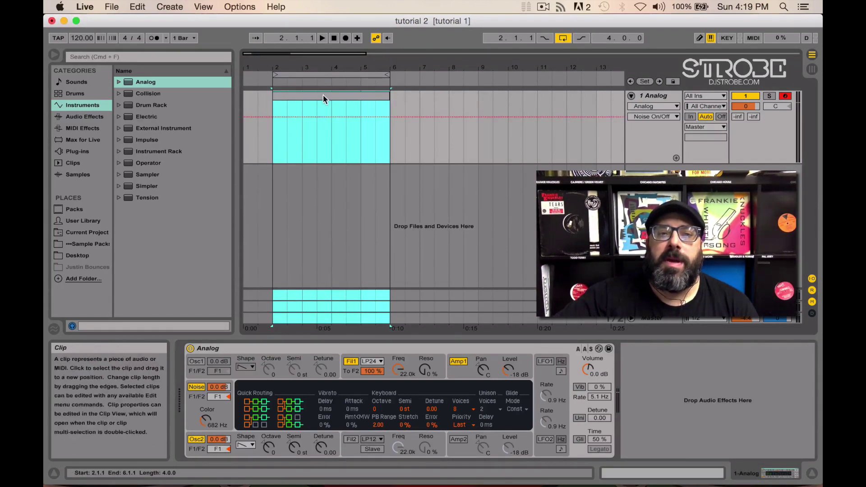
{"action": "double_click", "coordinate": [323, 95]}
Step: Add an E3 note and stretch it across the whole 4-bar clip
{"action": "double_click", "coordinate": [349, 413]}
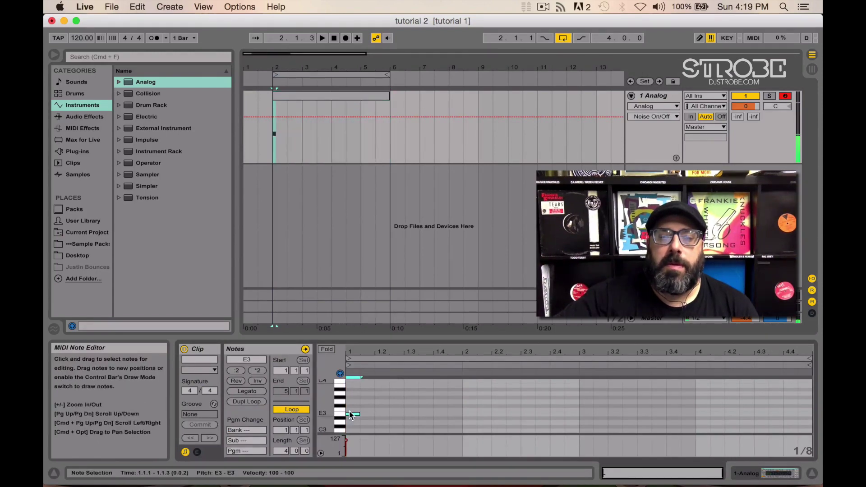
{"action": "left_click_drag", "start_coordinate": [361, 413], "coordinate": [550, 414]}
{"action": "left_click_drag", "start_coordinate": [656, 397], "coordinate": [801, 406]}
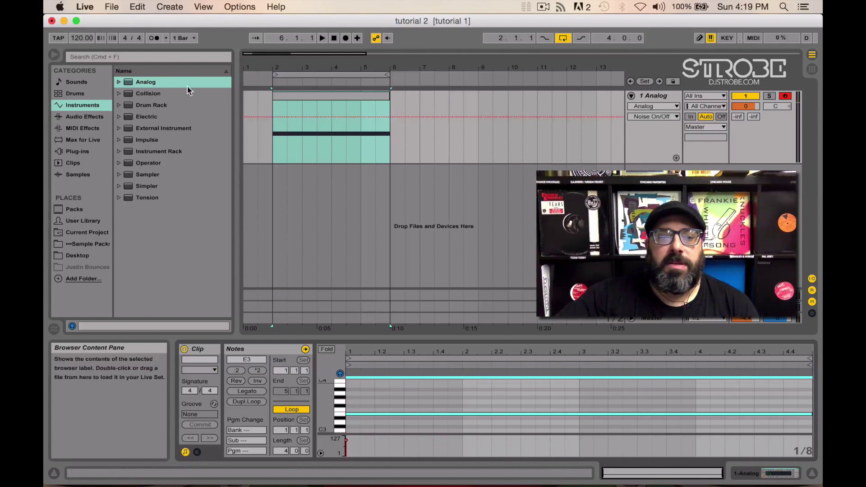
Step: Turn off Analog's Osc2 and select the bars 2–6 loop region
{"action": "left_click", "coordinate": [673, 102]}
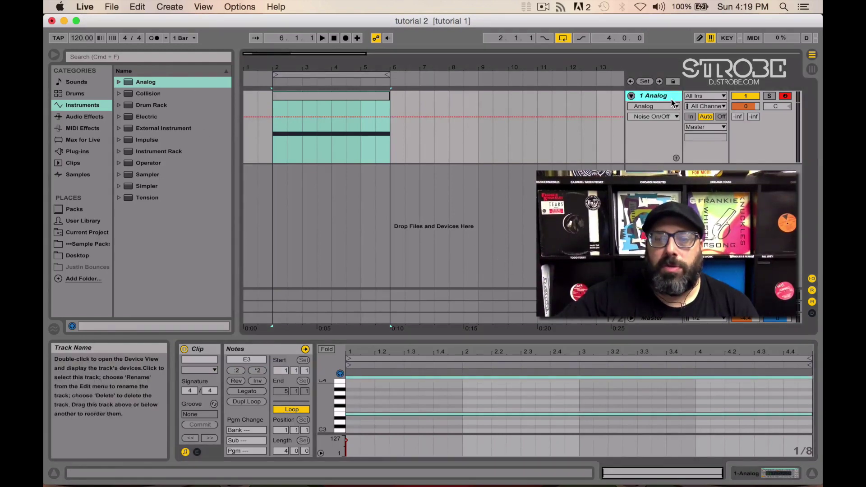
{"action": "left_click", "coordinate": [748, 474]}
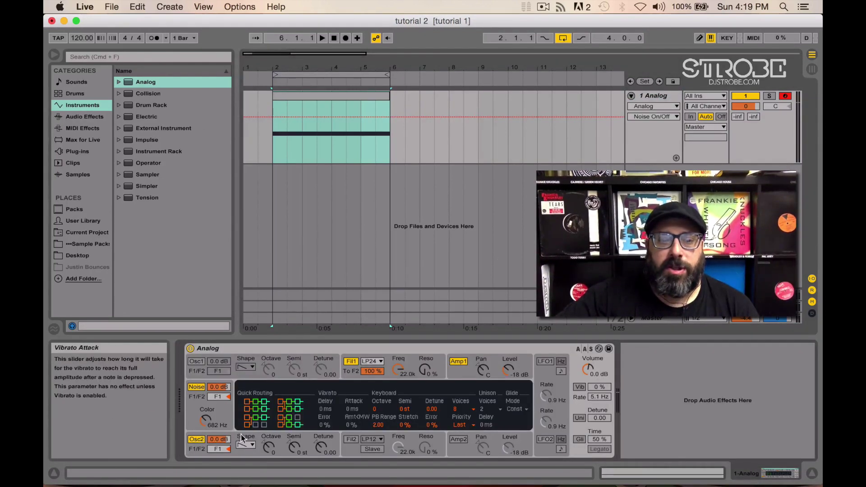
{"action": "left_click", "coordinate": [194, 440]}
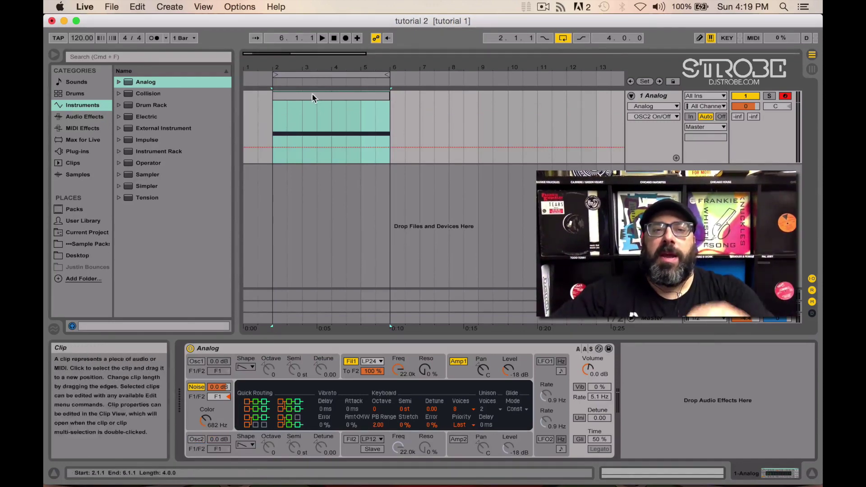
{"action": "left_click", "coordinate": [311, 74]}
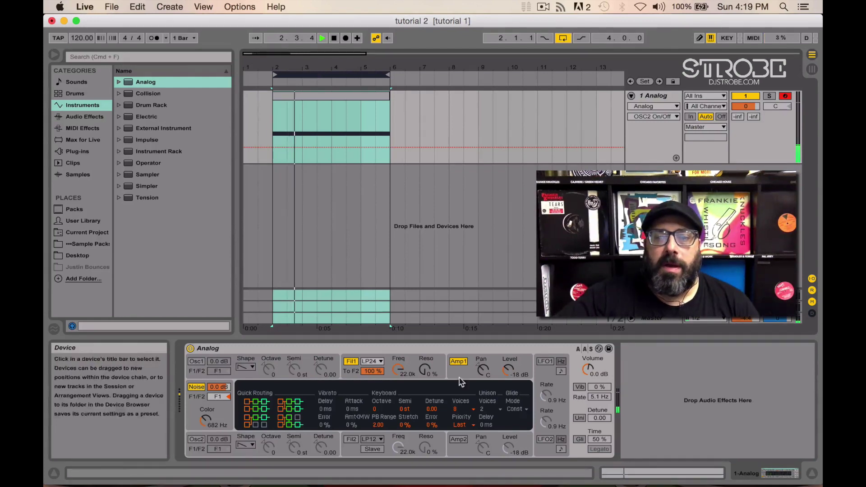
Step: Raise the Analog's Amp1 Level from -18 dB to about -11 dB, then stop playback
{"action": "left_click_drag", "start_coordinate": [509, 371], "coordinate": [509, 347]}
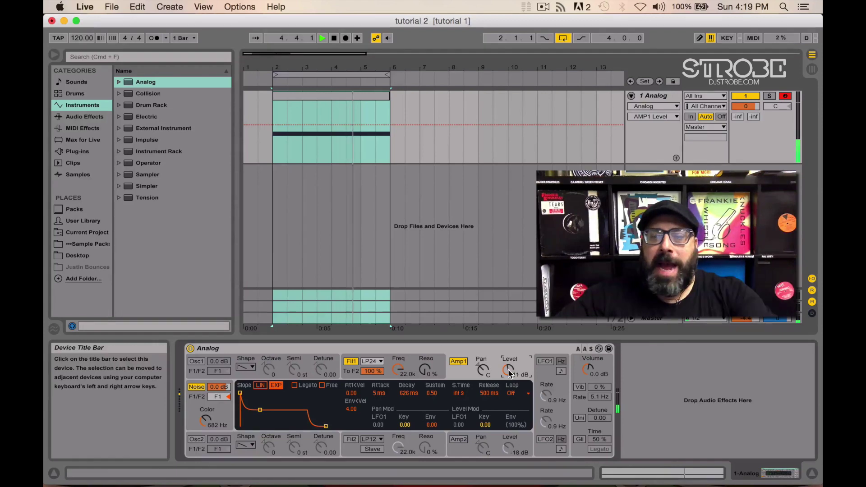
{"action": "key", "text": "space"}
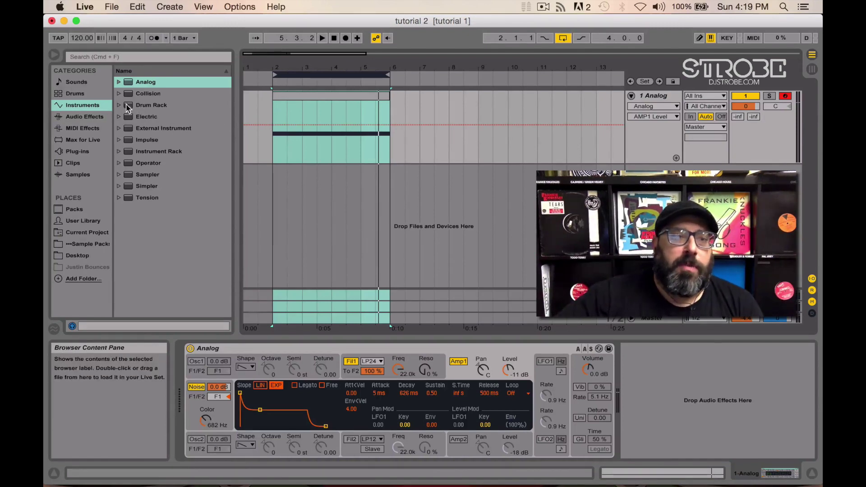
Step: Drag Auto Filter from the browser's Audio Effects onto the 1 Analog track
{"action": "left_click", "coordinate": [94, 117]}
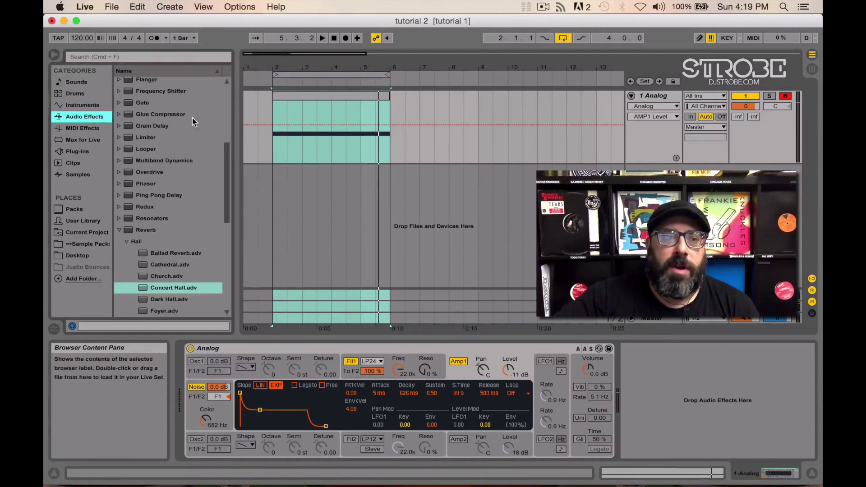
{"action": "left_click_drag", "start_coordinate": [224, 173], "coordinate": [219, 105]}
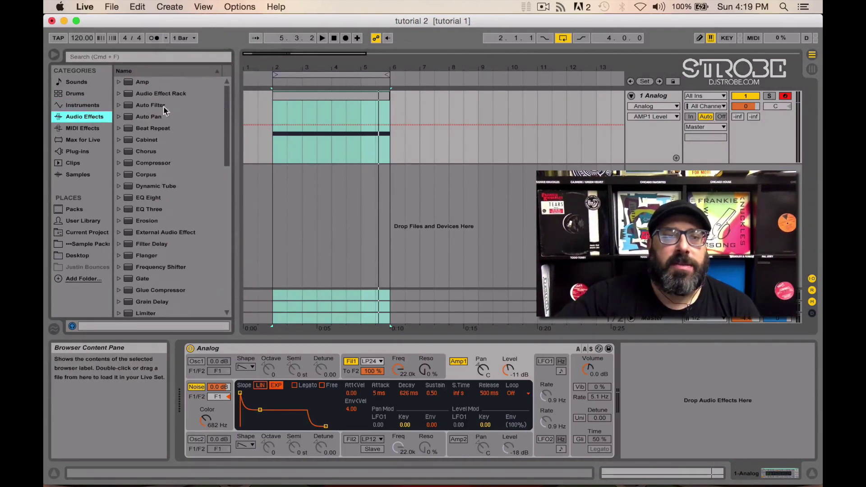
{"action": "left_click_drag", "start_coordinate": [154, 108], "coordinate": [420, 113]}
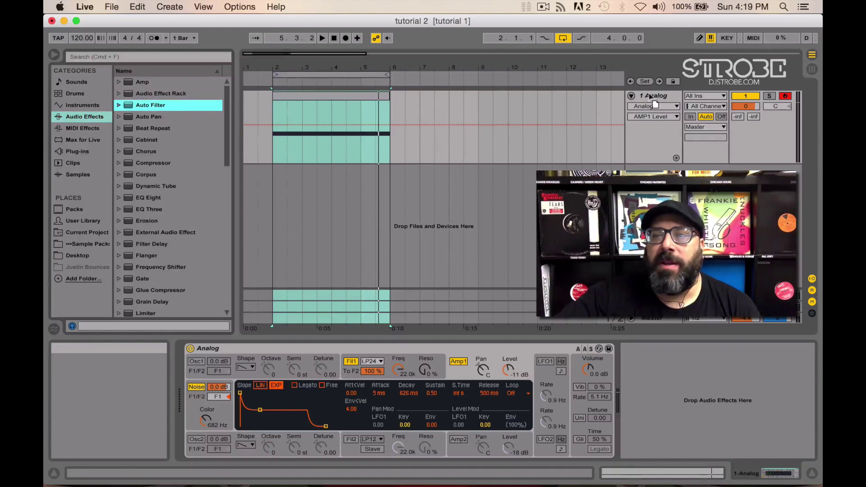
{"action": "left_click_drag", "start_coordinate": [650, 96], "coordinate": [652, 94]}
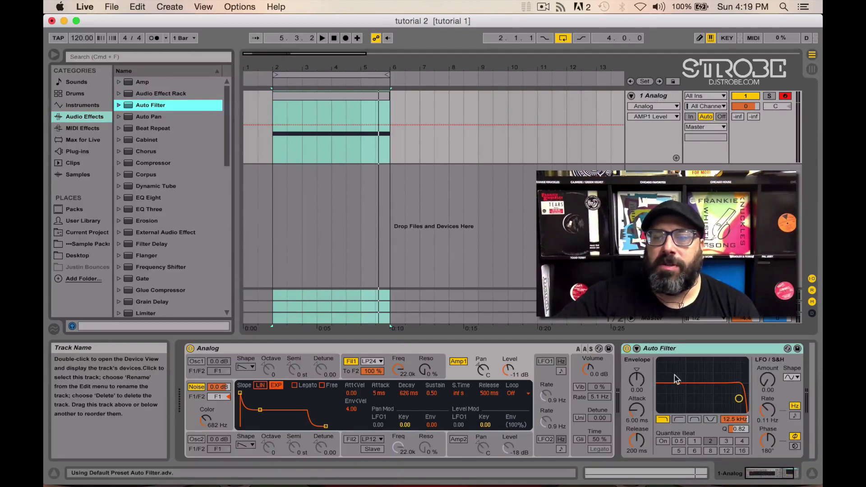
{"action": "left_click", "coordinate": [699, 350]}
Step: Show the Auto Filter Frequency automation lane and add a first breakpoint to its envelope
{"action": "left_click", "coordinate": [645, 106]}
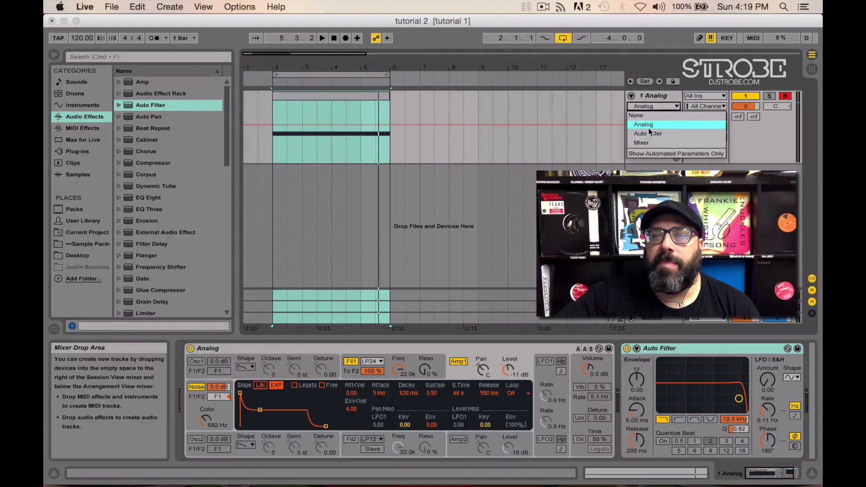
{"action": "left_click", "coordinate": [648, 128]}
{"action": "left_click", "coordinate": [643, 115]}
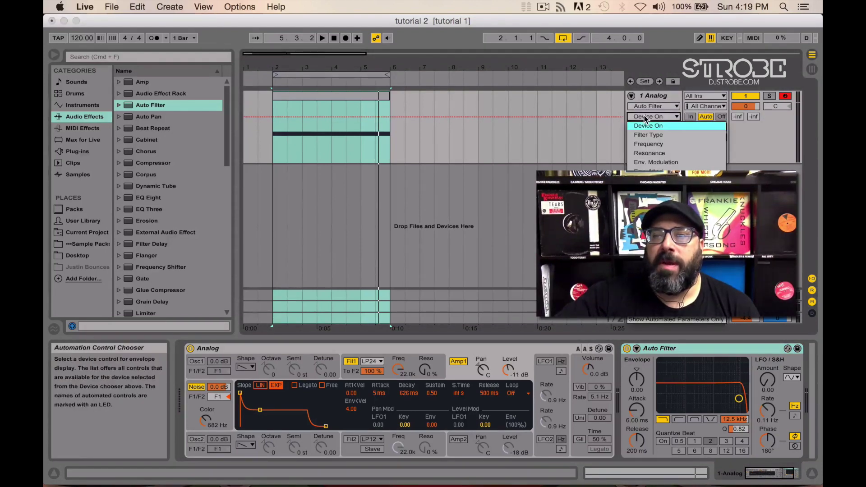
{"action": "left_click", "coordinate": [646, 142]}
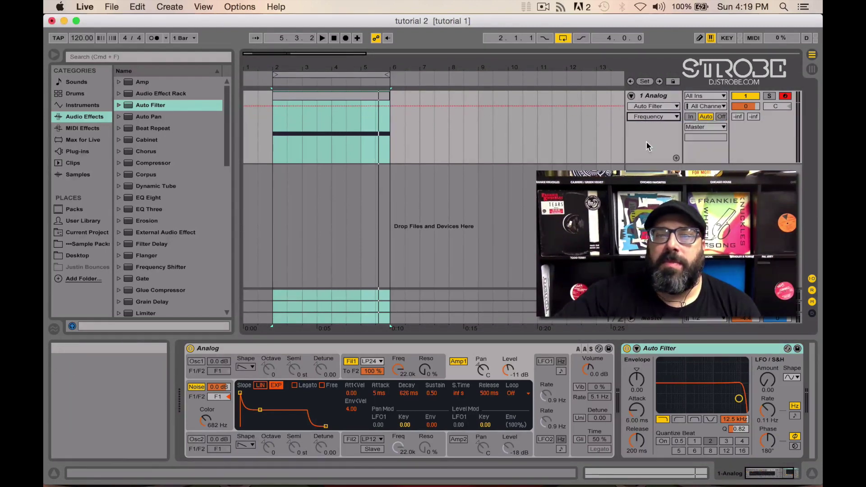
{"action": "left_click", "coordinate": [324, 106]}
Step: Shape the Frequency envelope to ramp up from the clip start and drop at its end
{"action": "left_click_drag", "start_coordinate": [274, 107], "coordinate": [274, 138]}
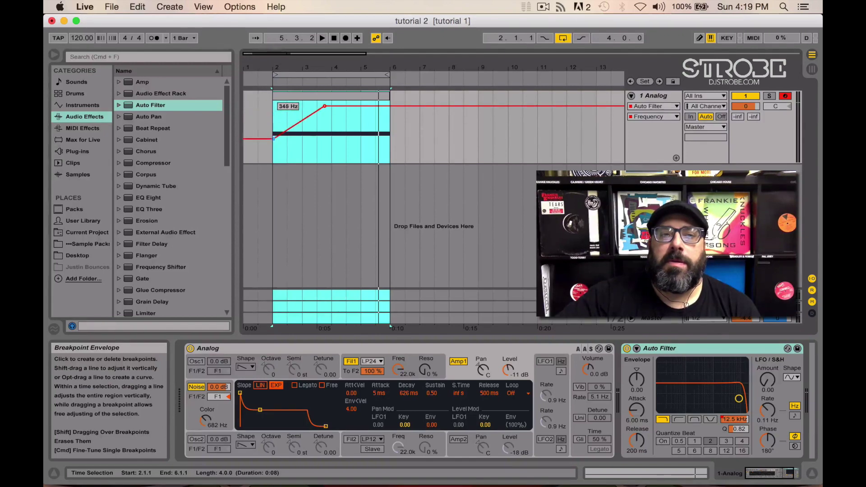
{"action": "left_click", "coordinate": [346, 106]}
{"action": "left_click_drag", "start_coordinate": [360, 106], "coordinate": [389, 150]}
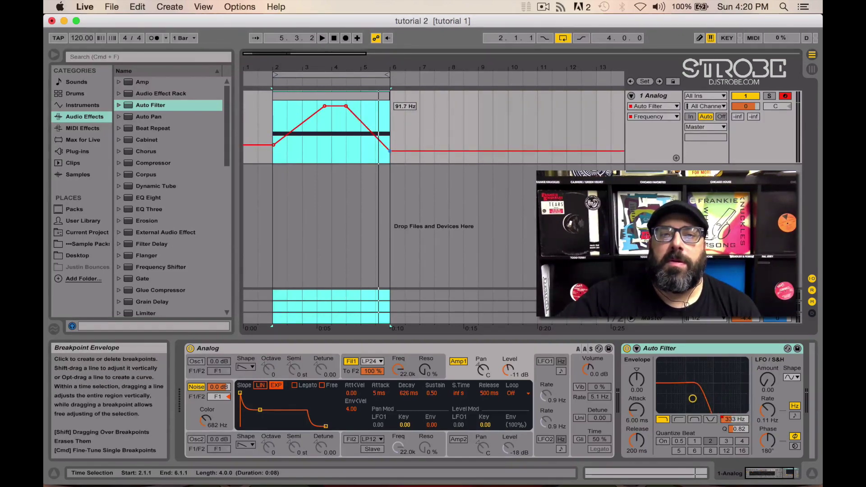
Step: Play the looped region to audition the filter sweep, then stop and clear the selection
{"action": "left_click", "coordinate": [319, 76]}
{"action": "key", "text": "space"}
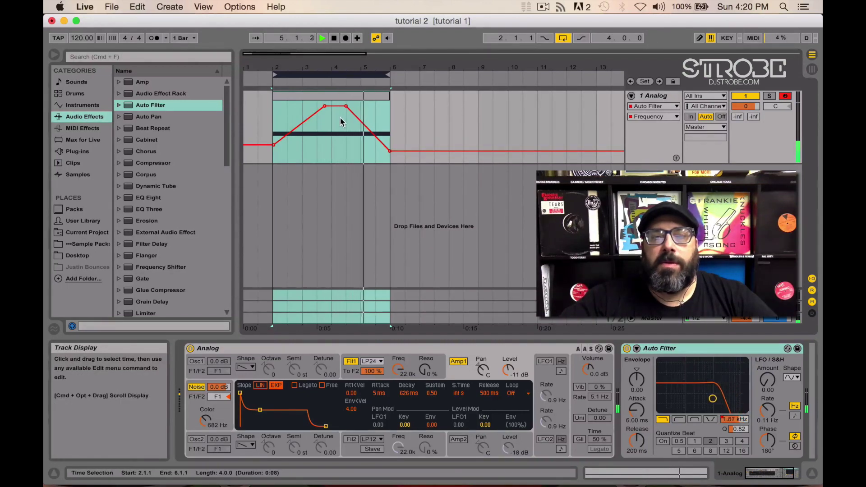
{"action": "key", "text": "space"}
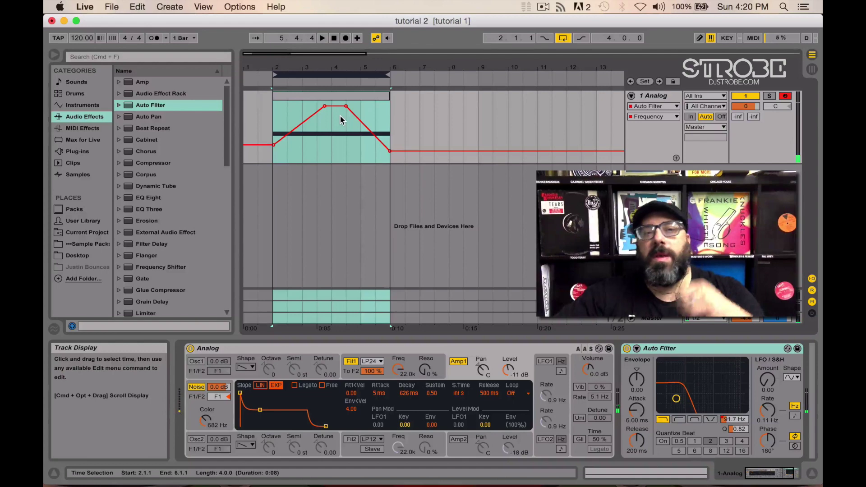
{"action": "left_click", "coordinate": [342, 109]}
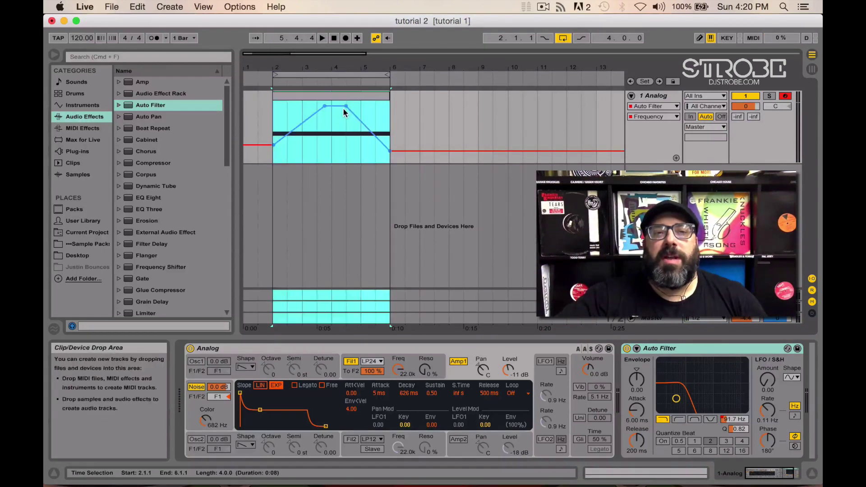
{"action": "left_click", "coordinate": [335, 118]}
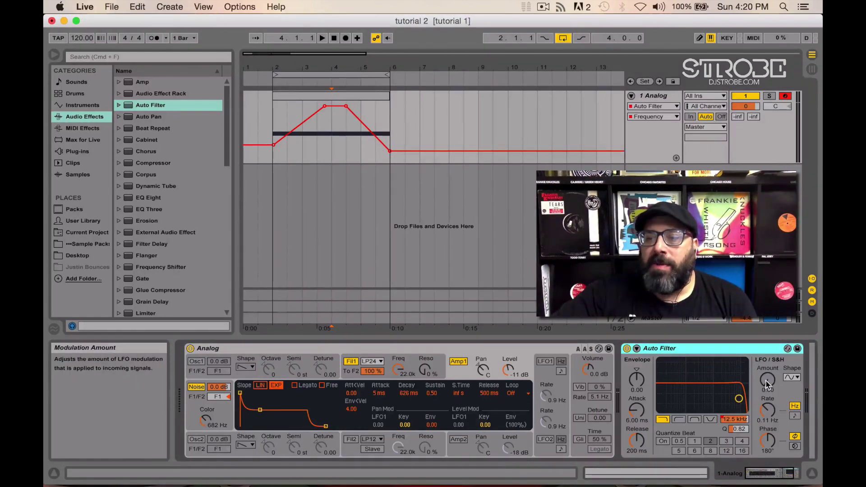
Step: While the loop plays, set the Auto Filter LFO Amount to 21.7 with a tempo-synced Rate
{"action": "left_click_drag", "start_coordinate": [766, 384], "coordinate": [765, 378]}
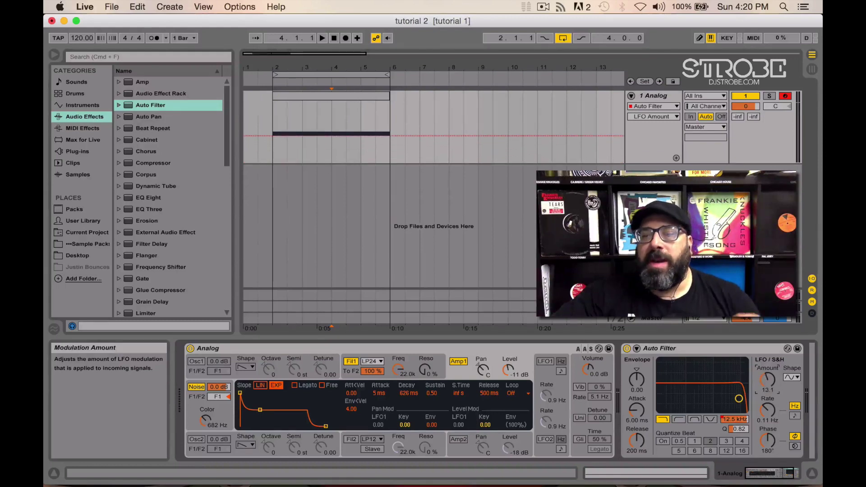
{"action": "left_click", "coordinate": [339, 71]}
{"action": "key", "text": "space"}
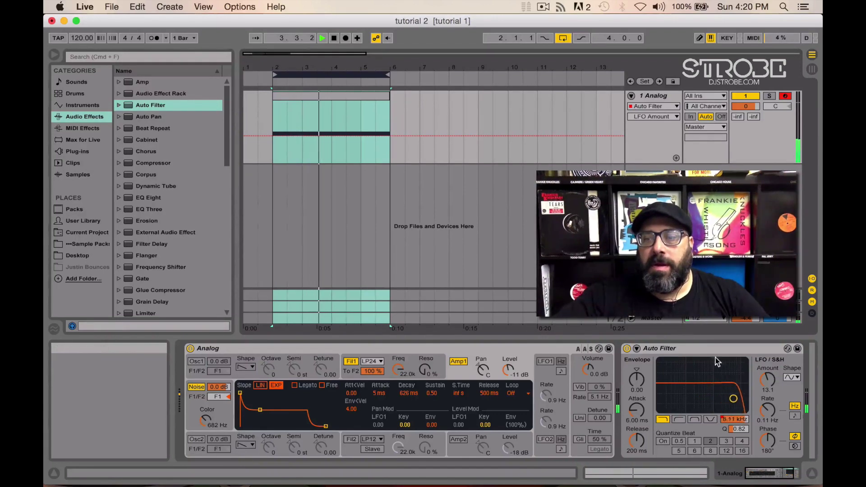
{"action": "left_click_drag", "start_coordinate": [766, 411], "coordinate": [765, 392]}
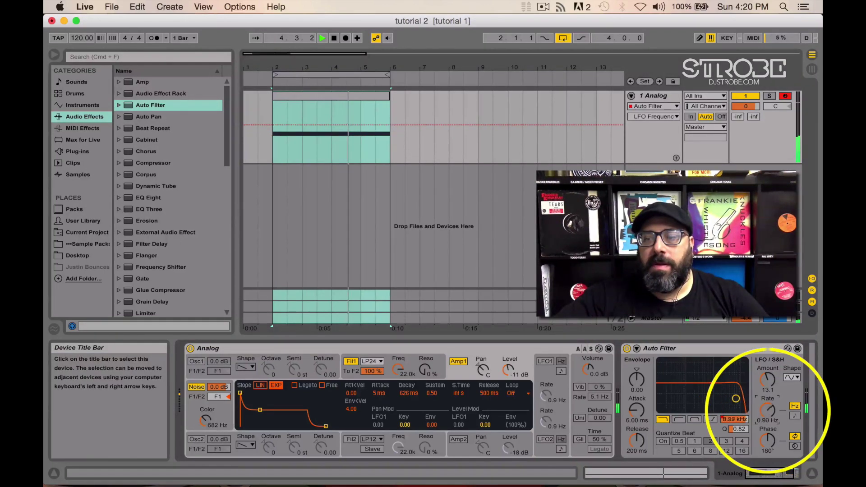
{"action": "left_click_drag", "start_coordinate": [768, 379], "coordinate": [767, 370]}
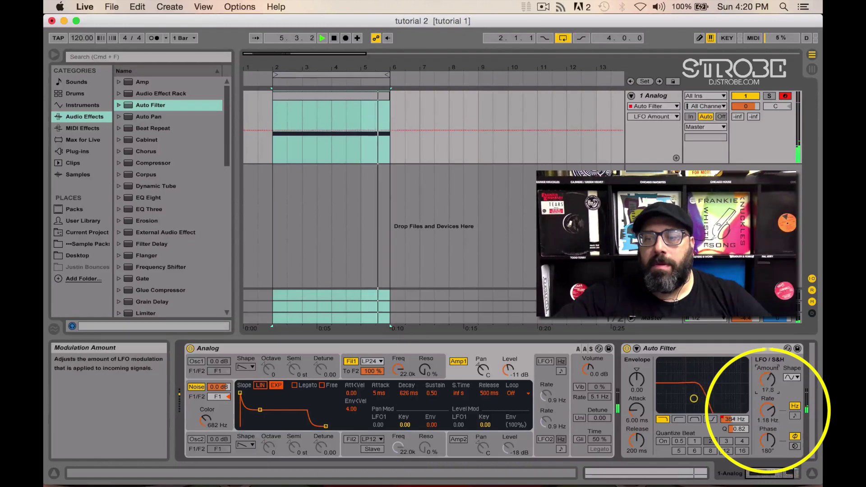
{"action": "left_click", "coordinate": [795, 415]}
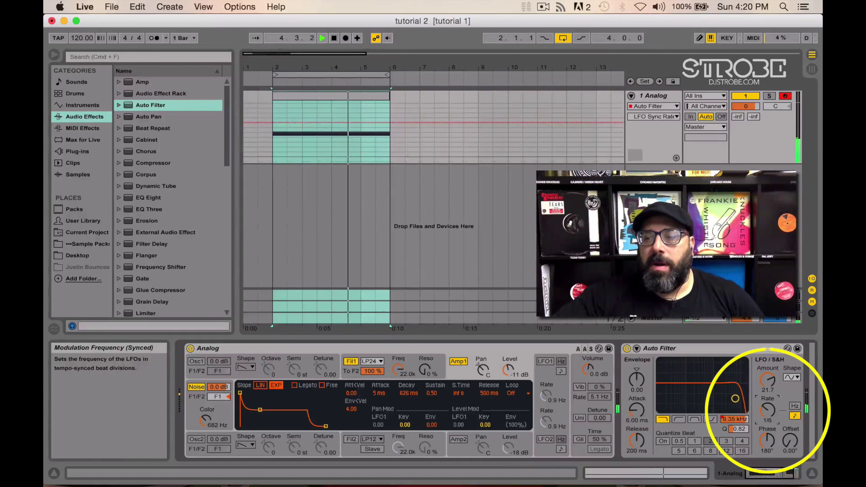
{"action": "left_click_drag", "start_coordinate": [774, 415], "coordinate": [774, 401]}
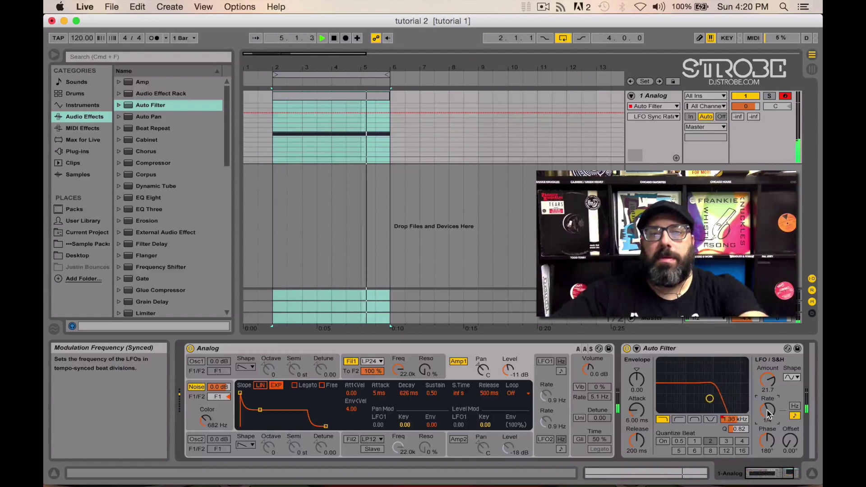
Step: Stop playback of the LFO-wobbled noise riser
{"action": "key", "text": "space"}
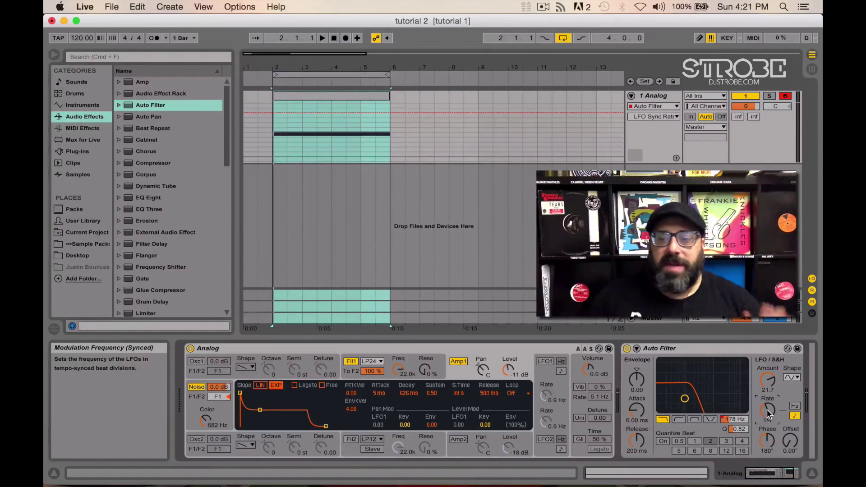